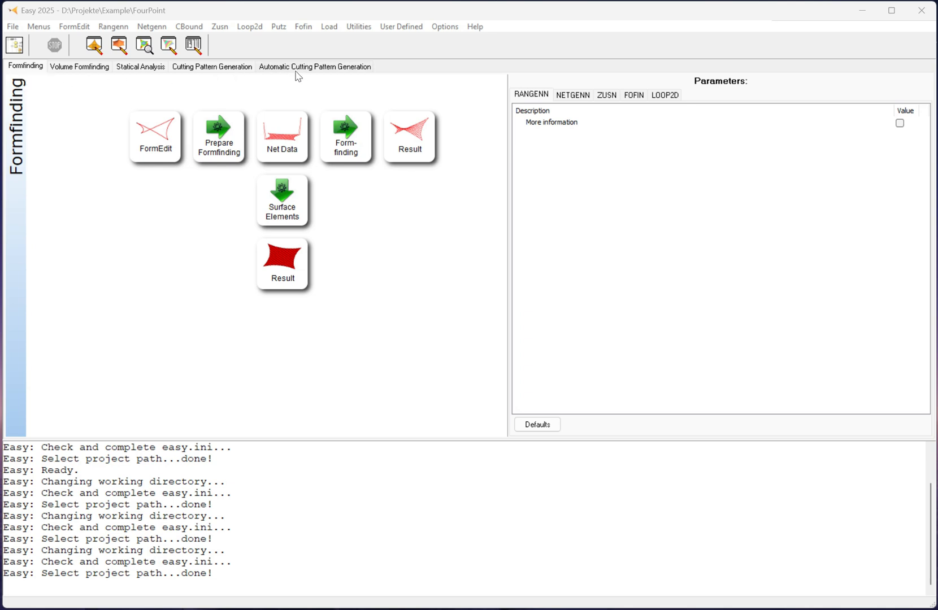
# Start Easy.Static for statical analysis and create a new model named FourPointStatic from the preset formfinding files.
pyautogui.click(146, 69)
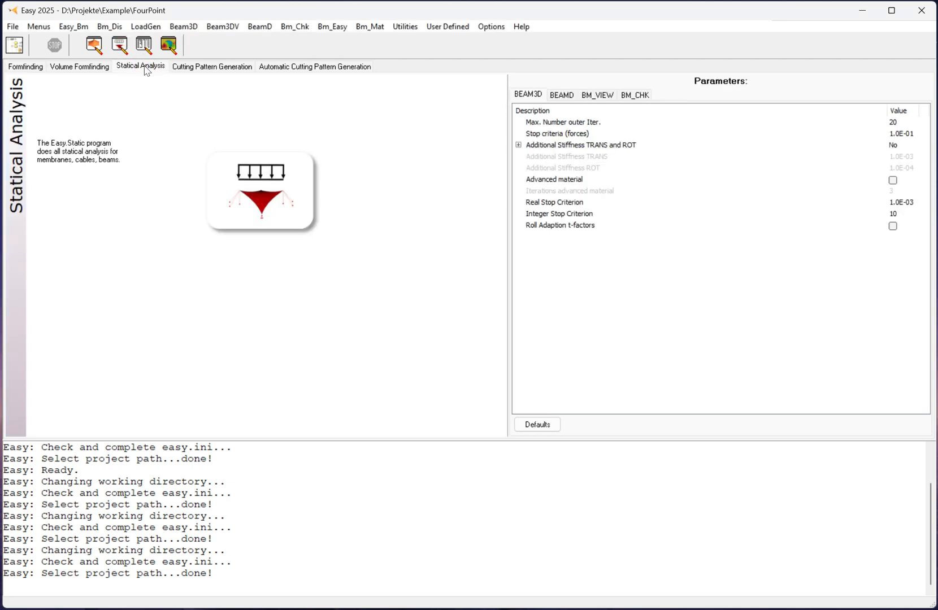
pyautogui.click(251, 182)
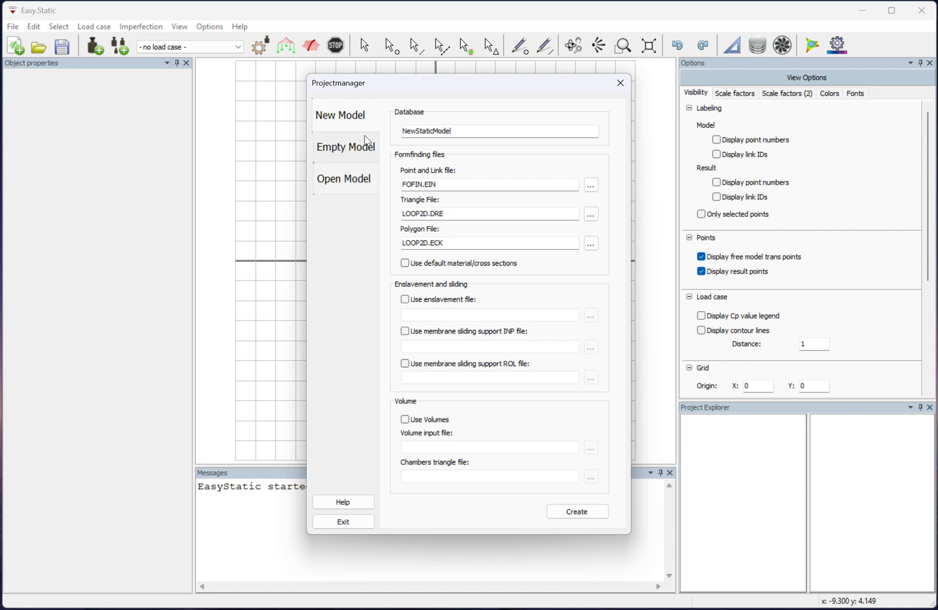
pyautogui.moveTo(460, 132); pyautogui.dragTo(377, 135)
pyautogui.write('Four')
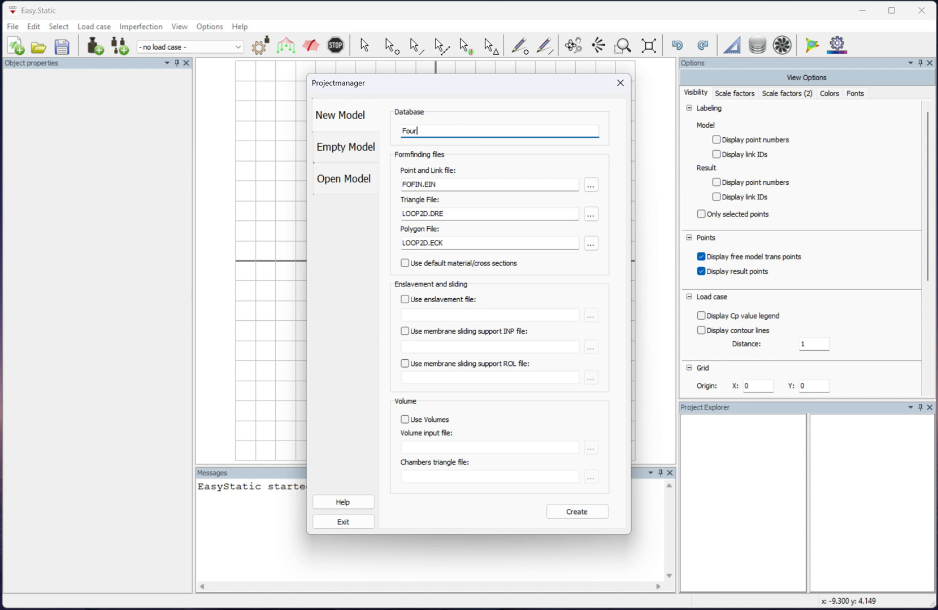
pyautogui.write('PointStatic')
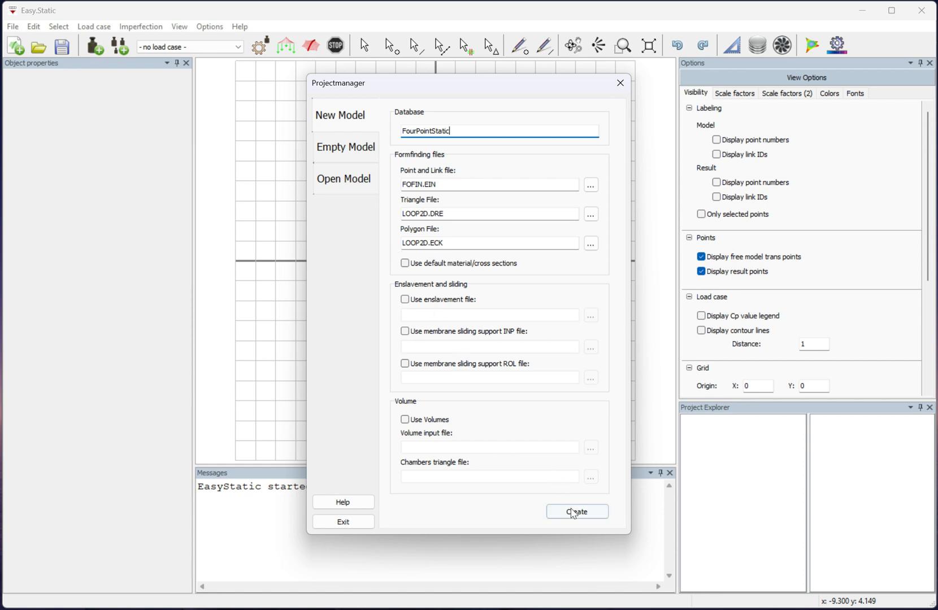
pyautogui.click(573, 512)
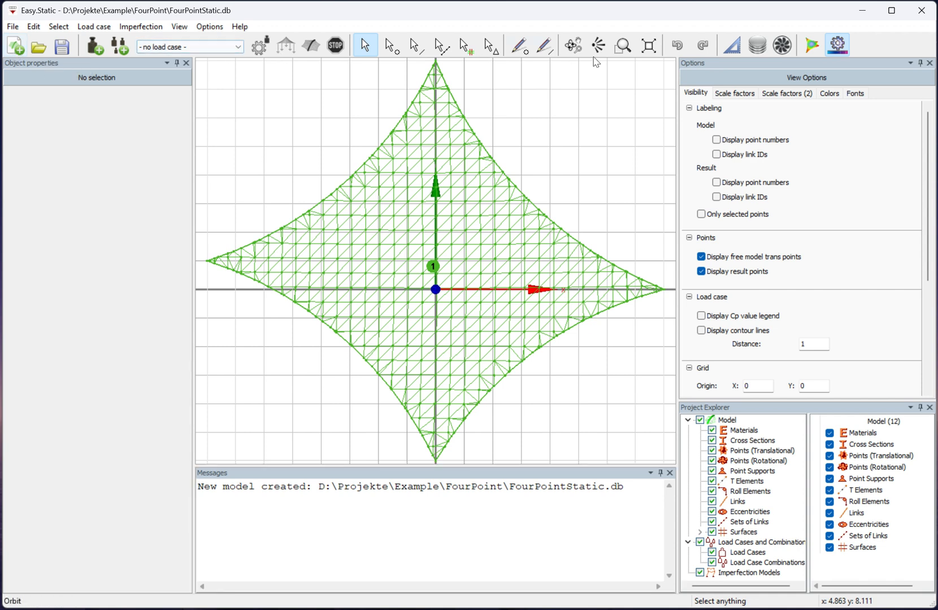
# Add the membrane material technetX default from the material and cross section database to the project.
pyautogui.click(765, 50)
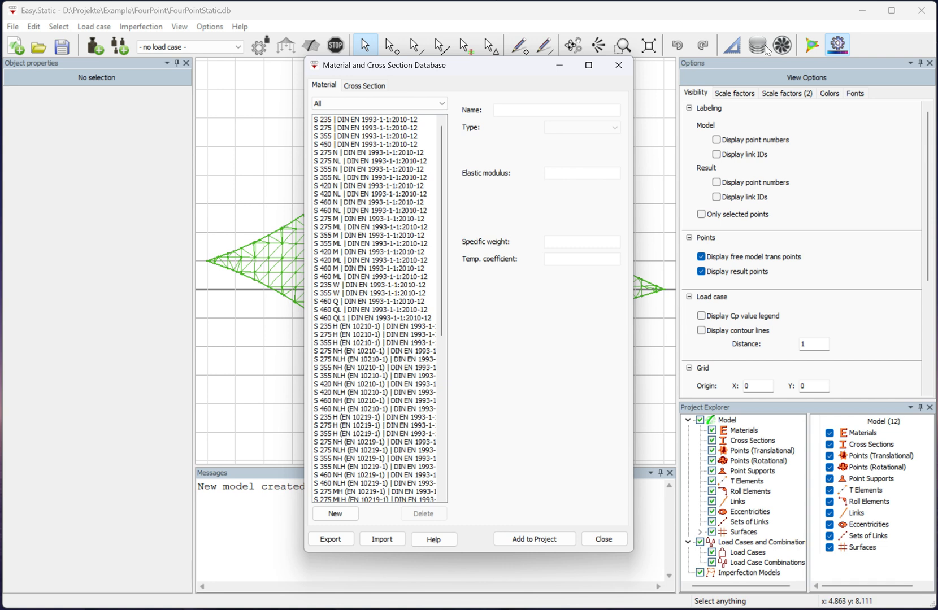
pyautogui.click(442, 103)
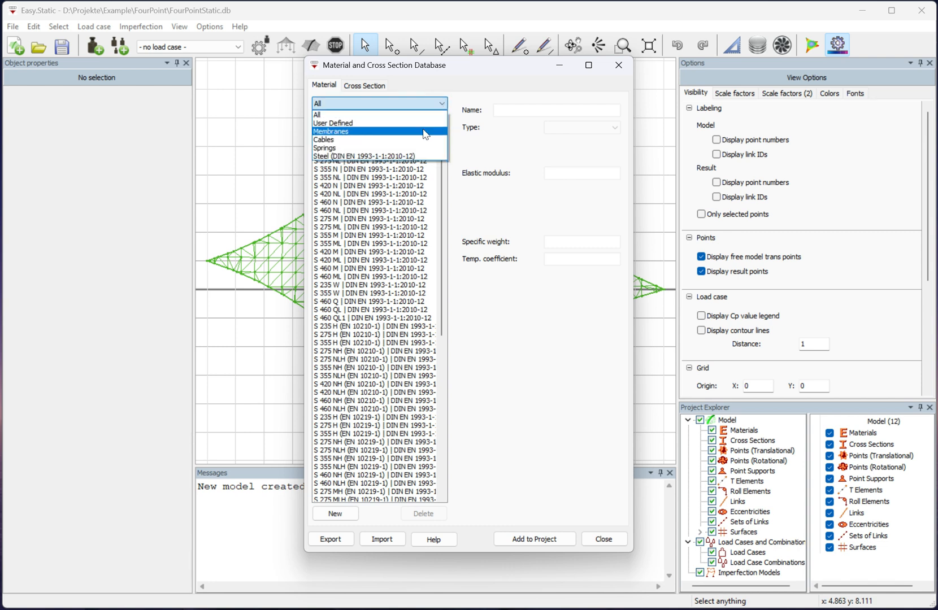
pyautogui.click(423, 130)
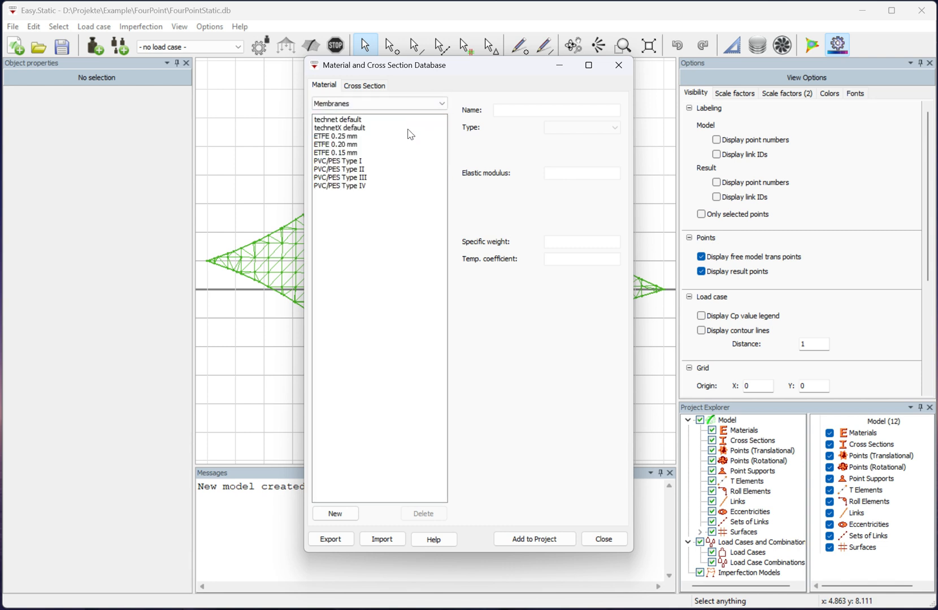
pyautogui.click(357, 128)
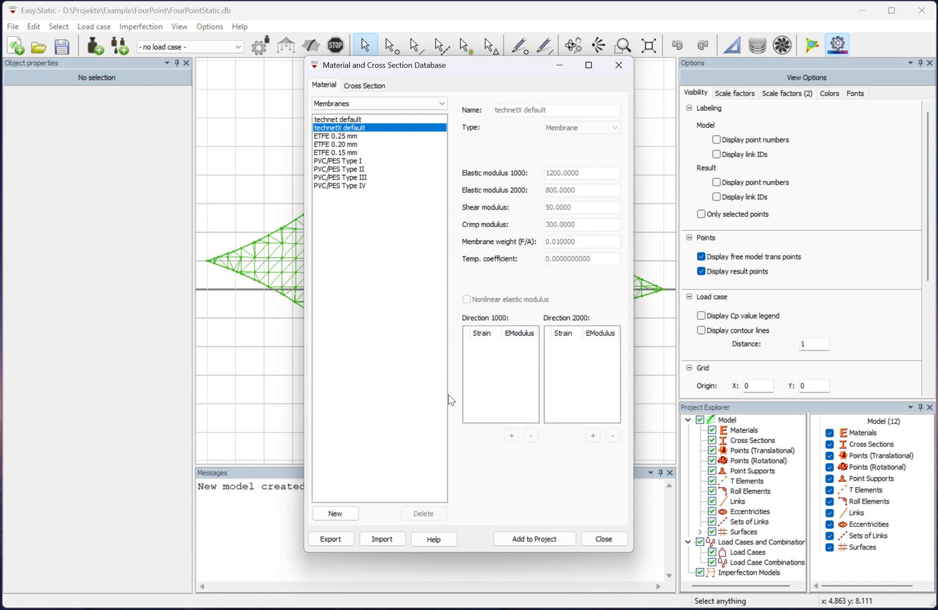
pyautogui.click(532, 541)
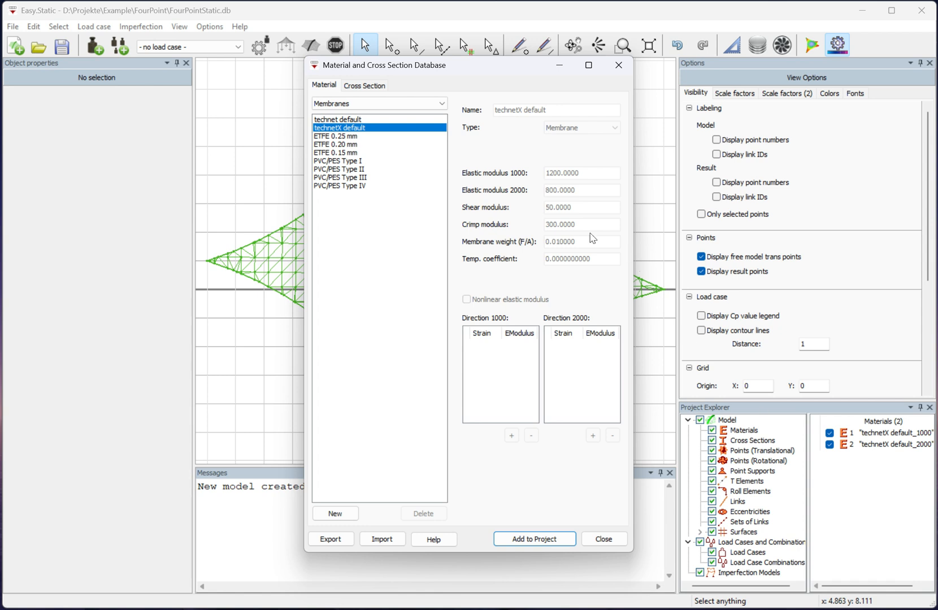
# Add the cable material Cable material (Steel 160) from the database to the project.
pyautogui.click(443, 104)
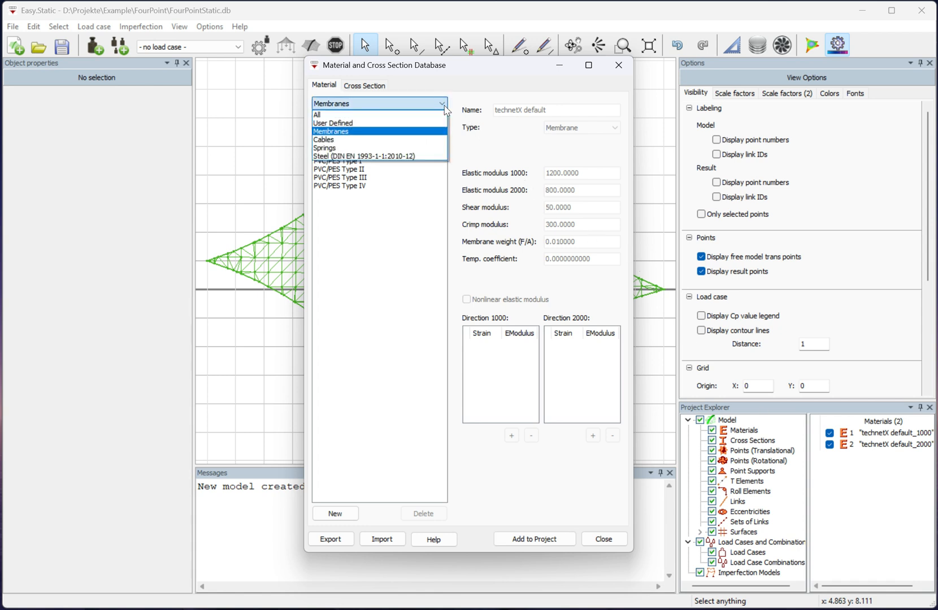
pyautogui.click(428, 141)
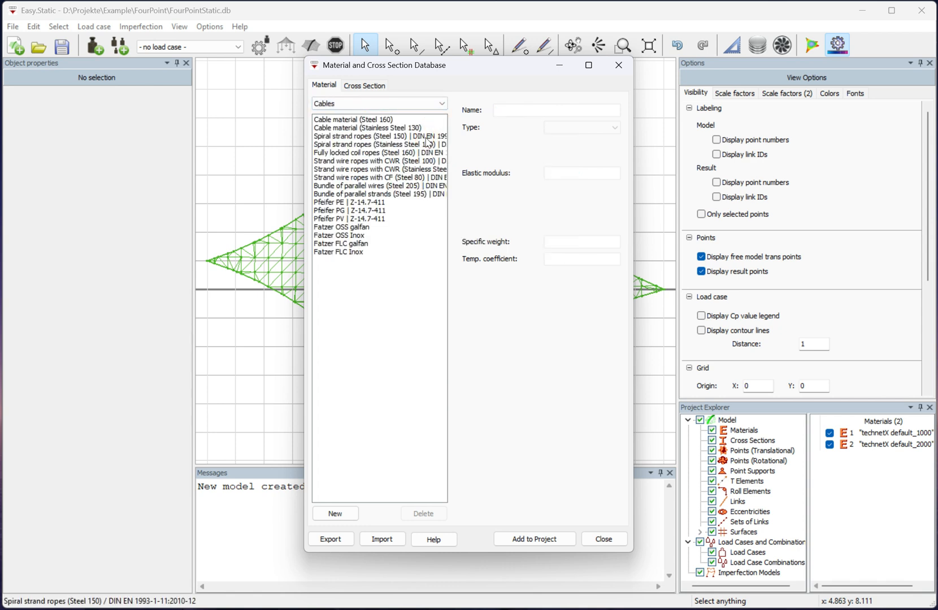
pyautogui.doubleClick(384, 121)
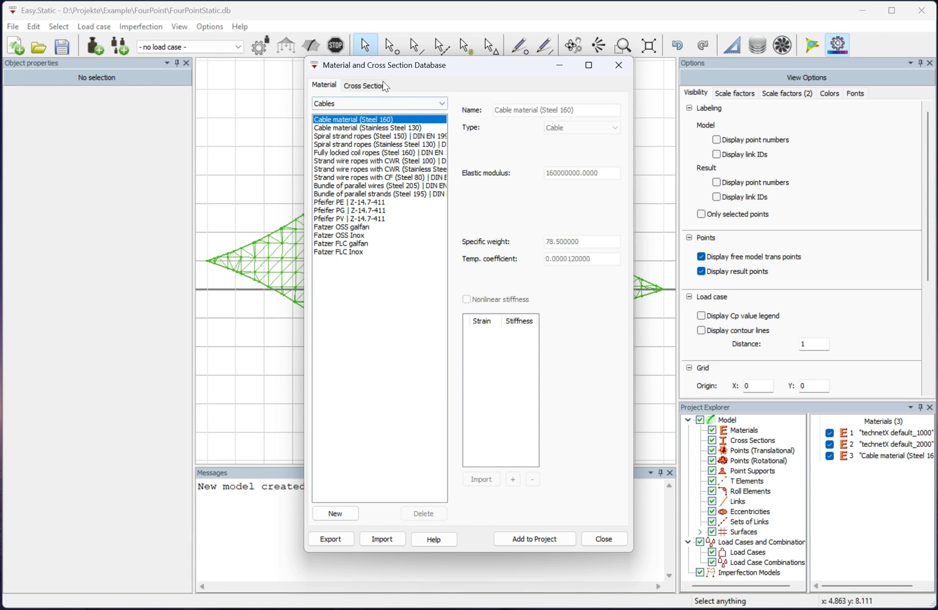
# Add the cable cross section Redaelli OSS 8 with Cable material (Steel 160) to the project and close the database.
pyautogui.click(365, 86)
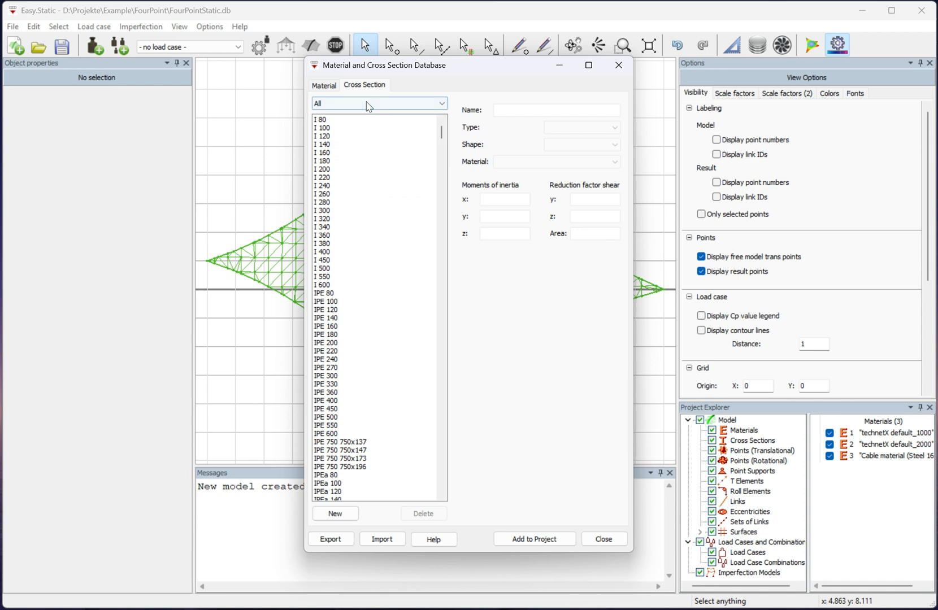
pyautogui.click(369, 105)
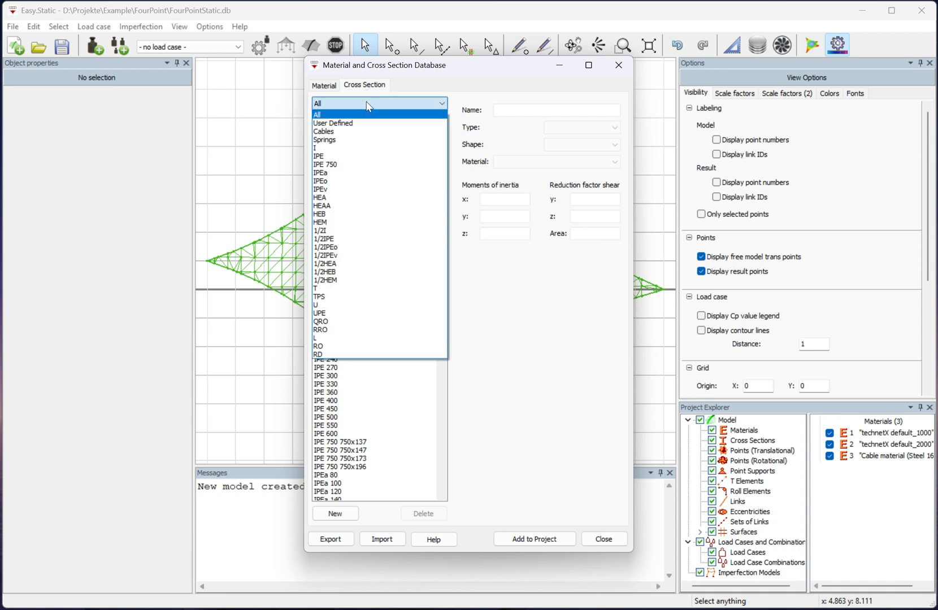
pyautogui.click(360, 131)
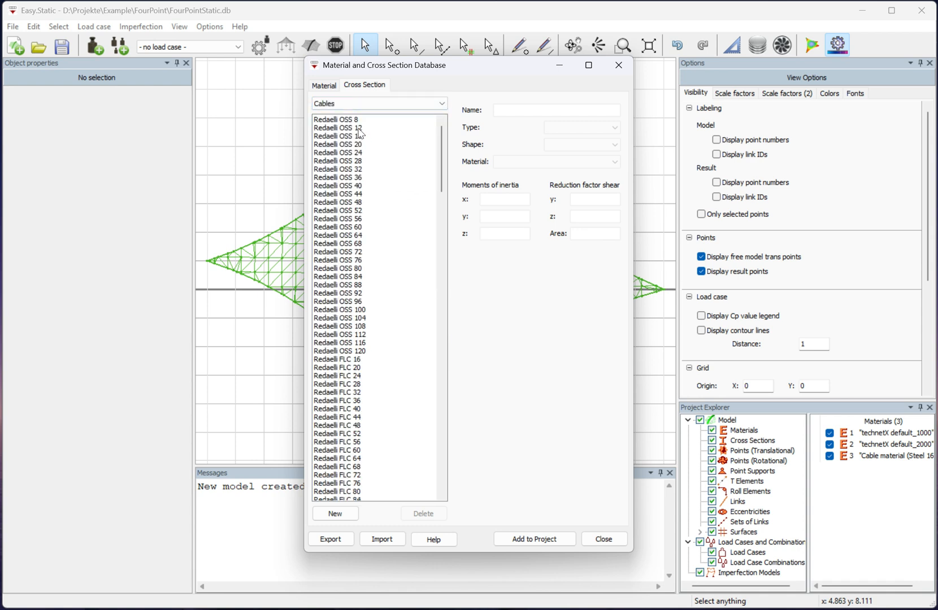
pyautogui.click(354, 120)
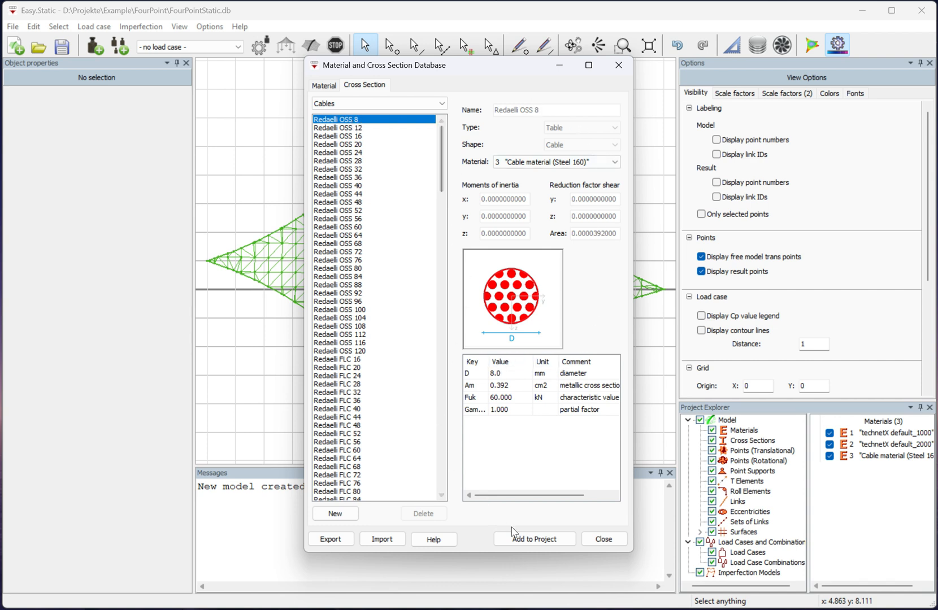
pyautogui.click(529, 539)
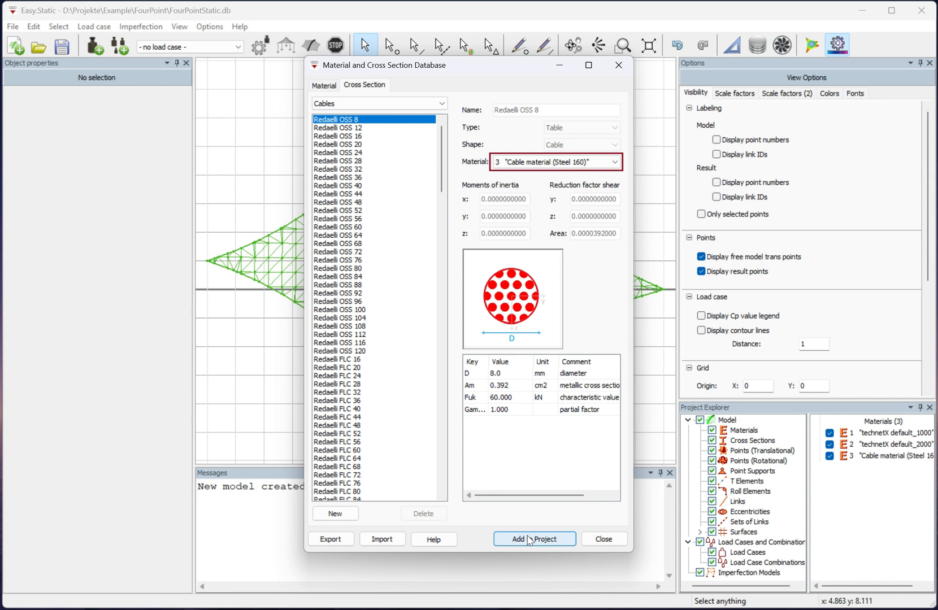
pyautogui.click(529, 539)
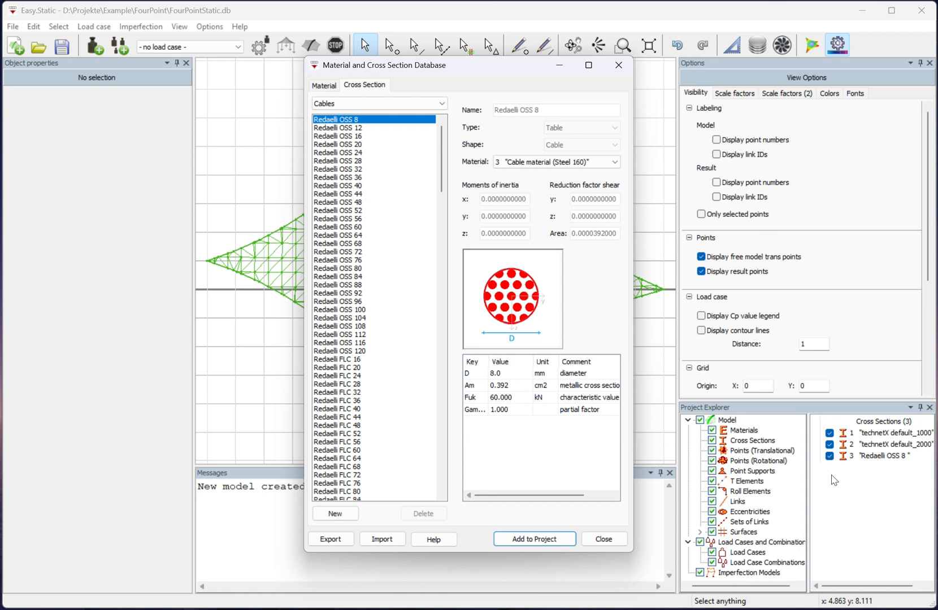
pyautogui.click(620, 542)
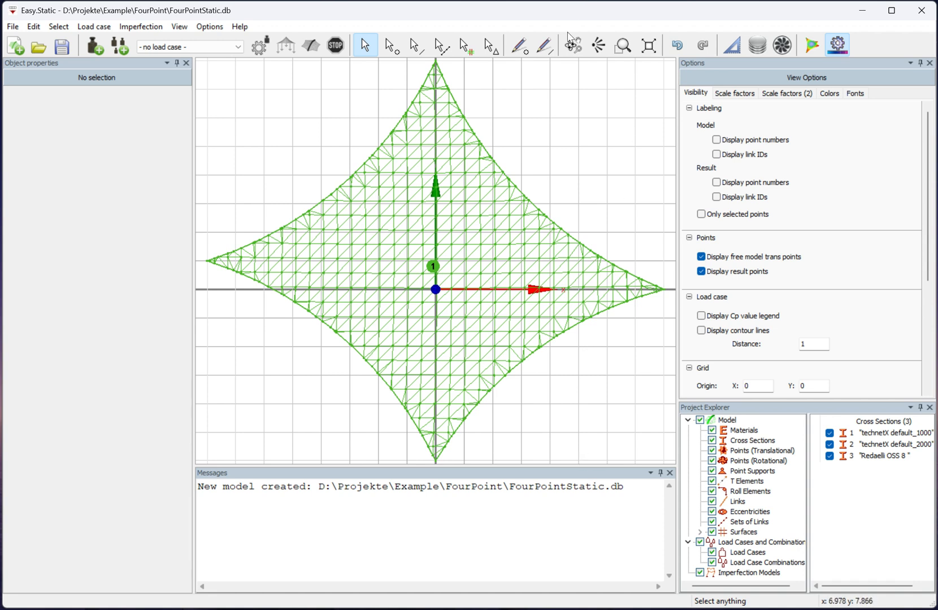
# Assign technetX default_1000 and technetX default_2000 as cross sections 1 and 2 of the membrane surface and calculate its link attributes.
pyautogui.click(572, 45)
pyautogui.moveTo(625, 390); pyautogui.dragTo(556, 196)
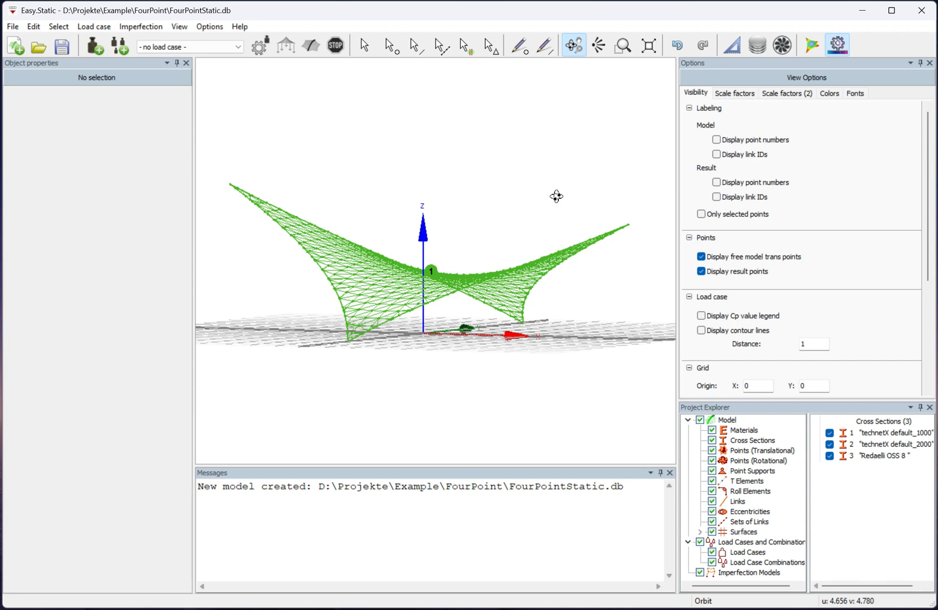
pyautogui.click(363, 44)
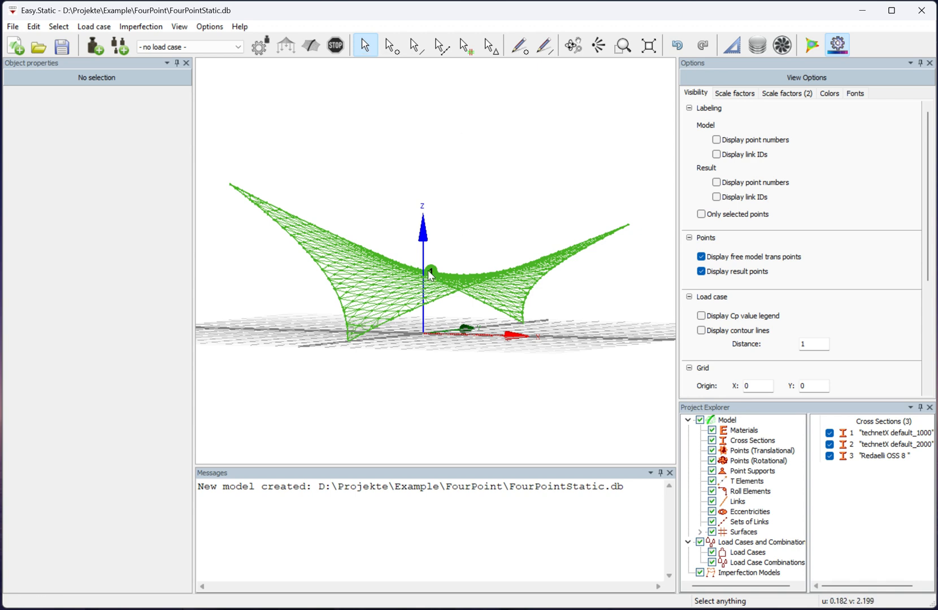
pyautogui.click(428, 272)
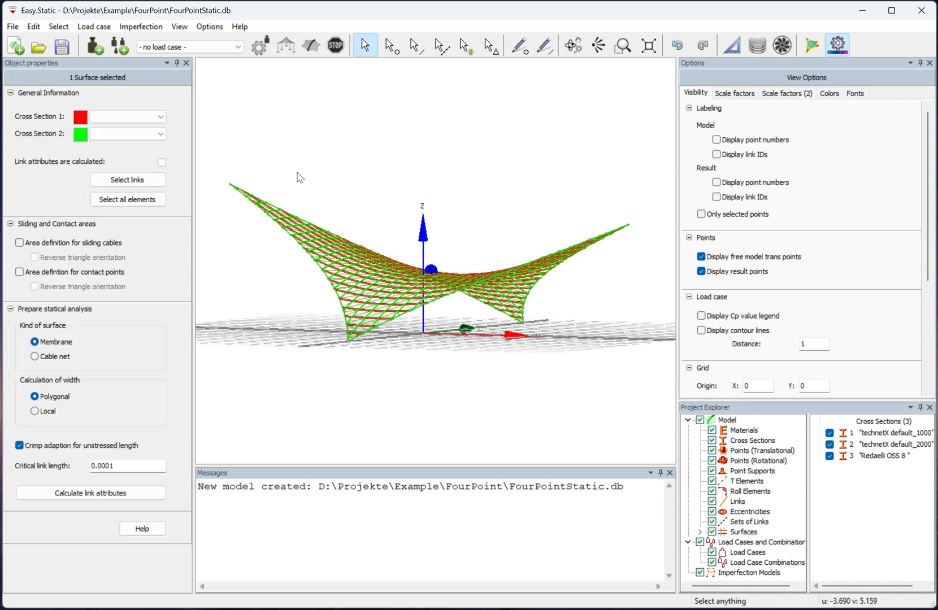
pyautogui.click(152, 118)
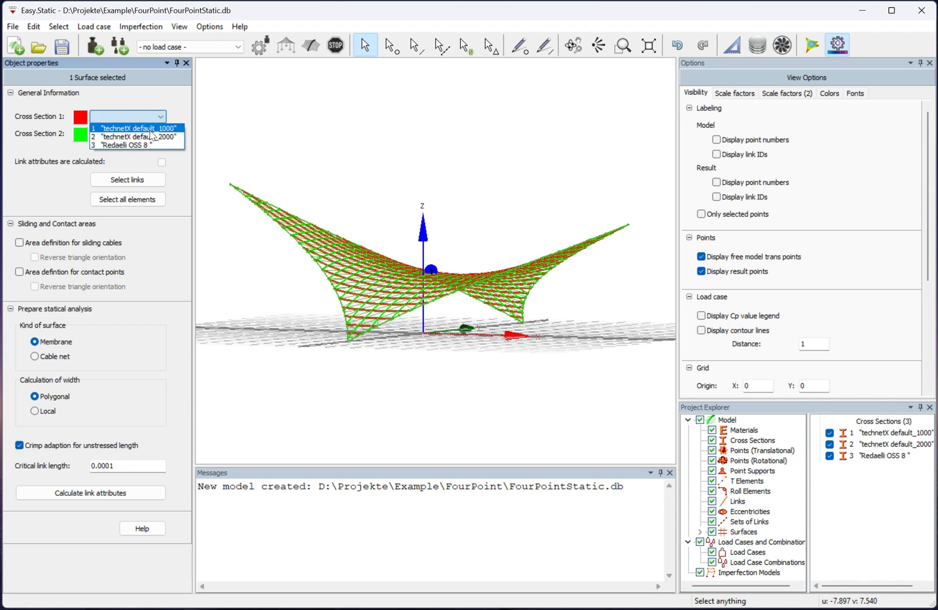
pyautogui.click(150, 128)
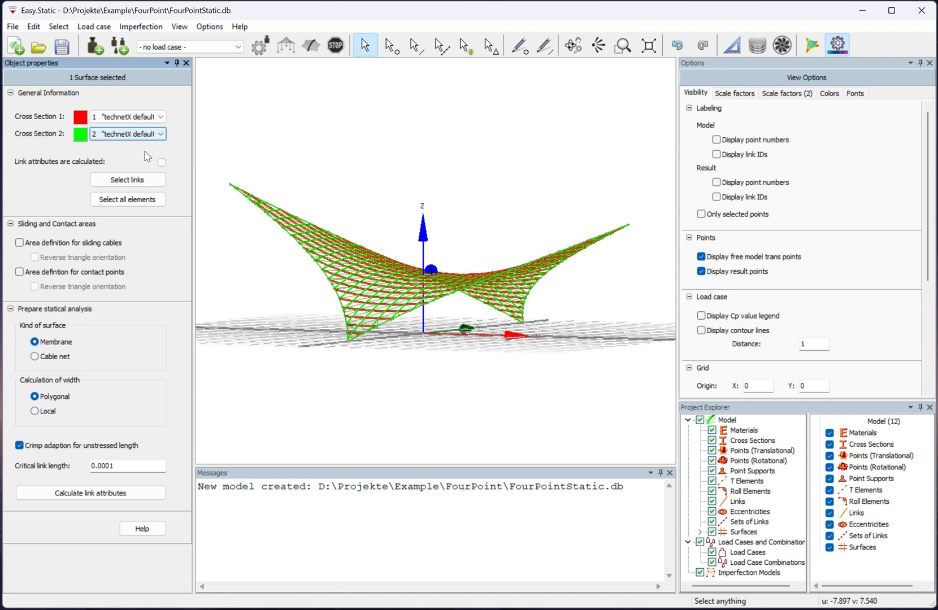
pyautogui.click(76, 495)
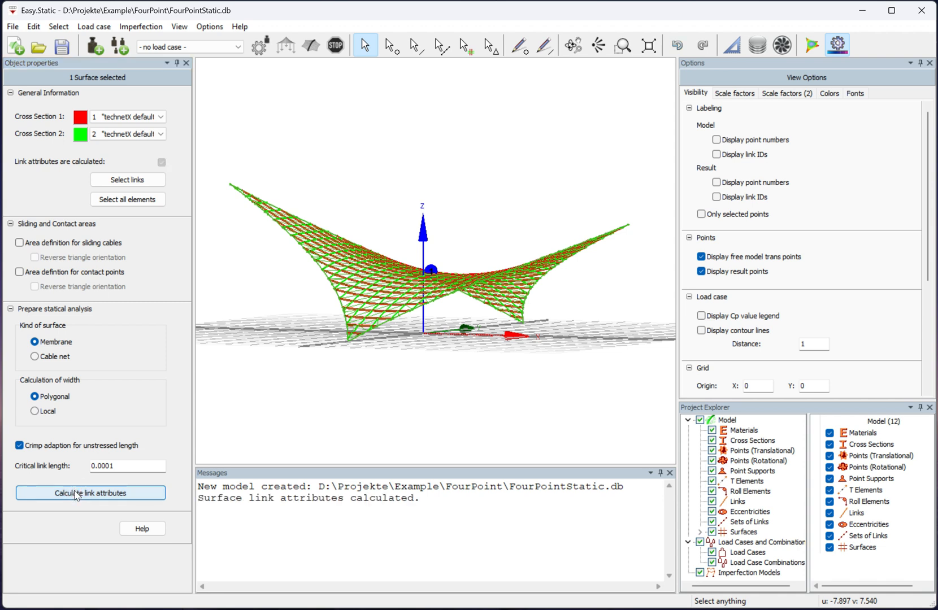
# Assign the cross section Redaelli OSS 8 to all links of the four boundary cables and clear the selection.
pyautogui.click(441, 51)
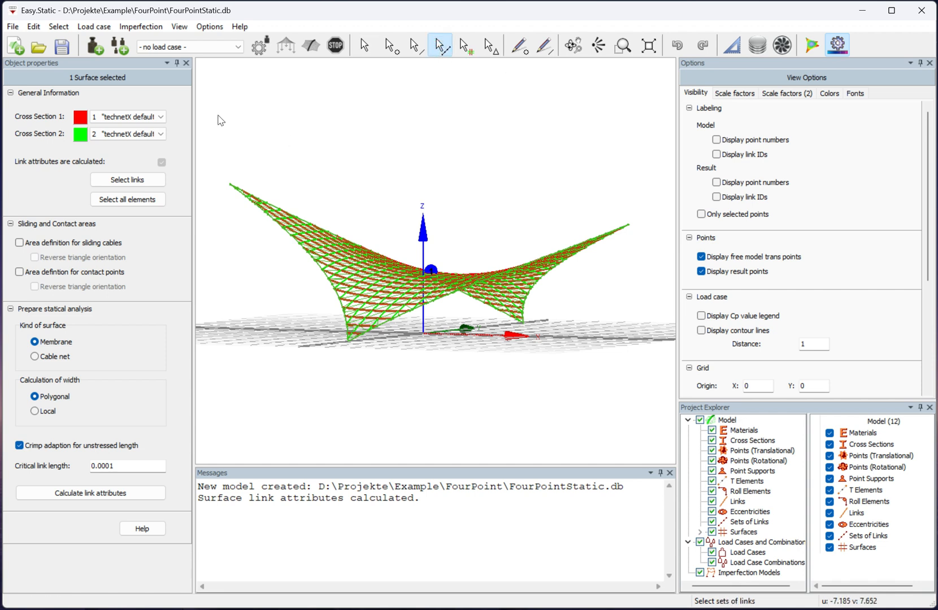
pyautogui.moveTo(210, 116); pyautogui.dragTo(647, 460)
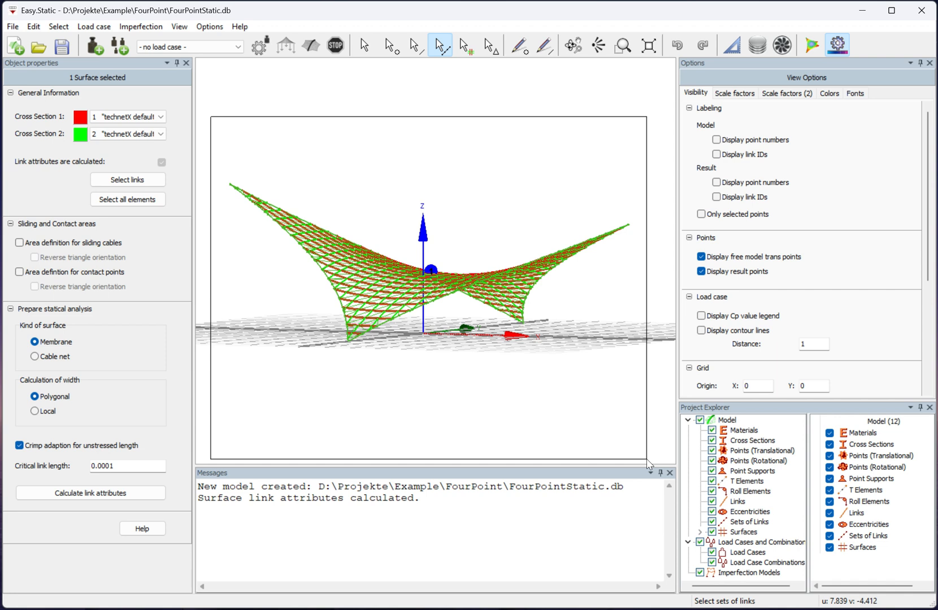
pyautogui.moveTo(647, 458); pyautogui.dragTo(646, 459)
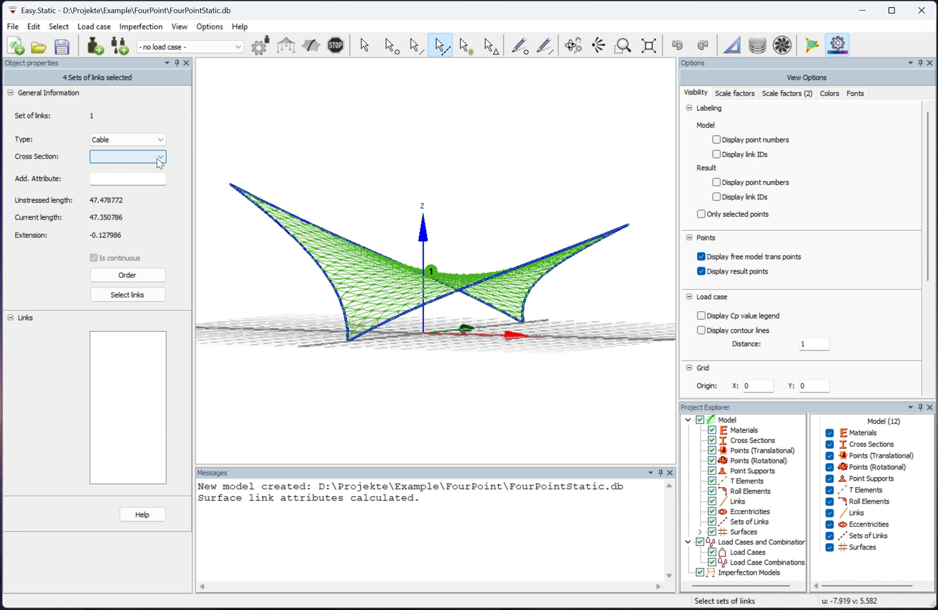
pyautogui.click(142, 295)
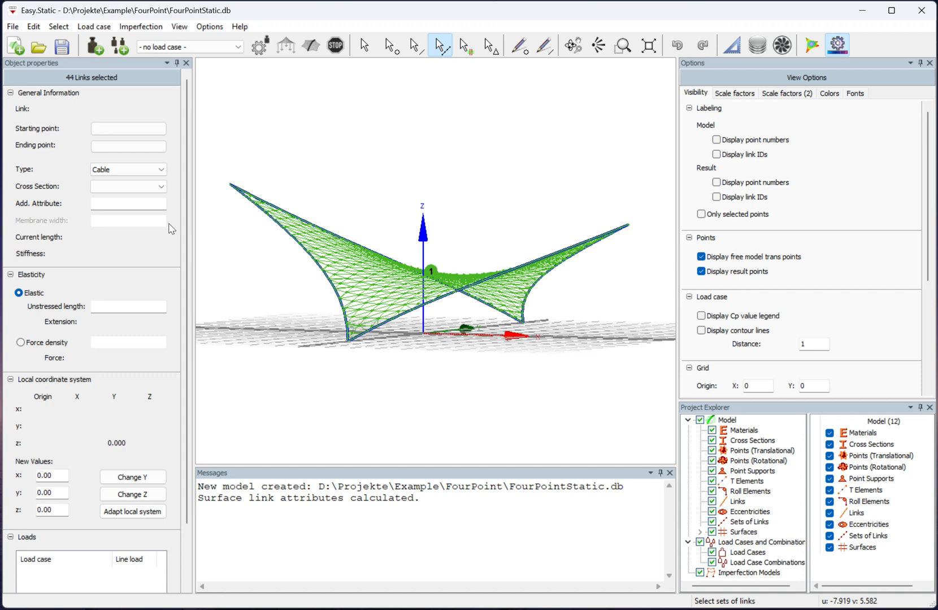
pyautogui.click(162, 192)
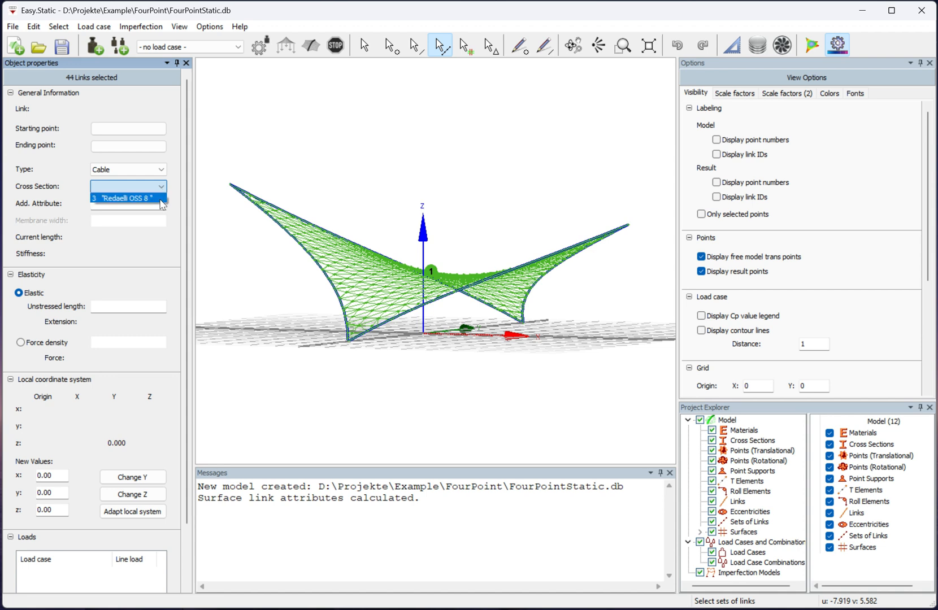
pyautogui.click(158, 198)
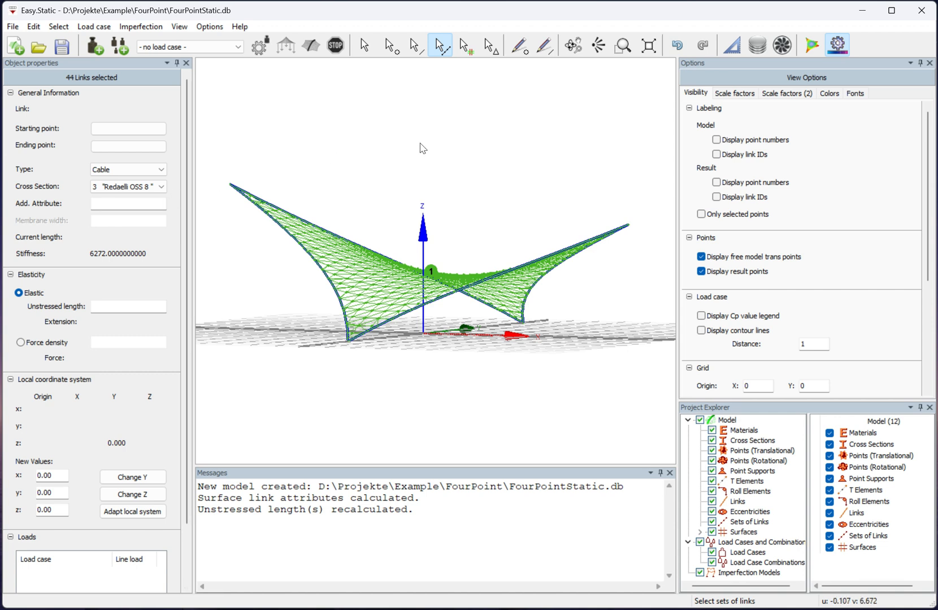
pyautogui.click(367, 48)
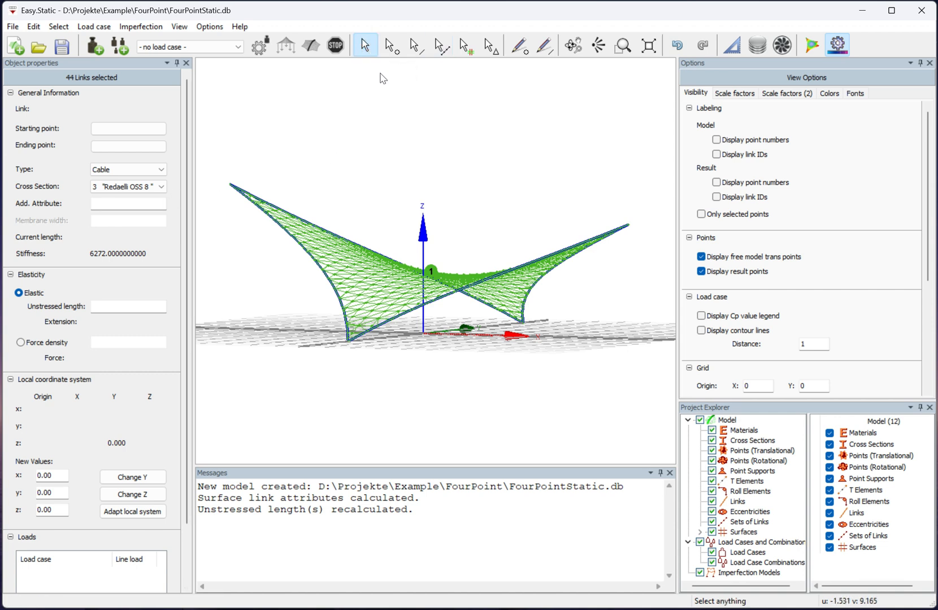
pyautogui.click(388, 91)
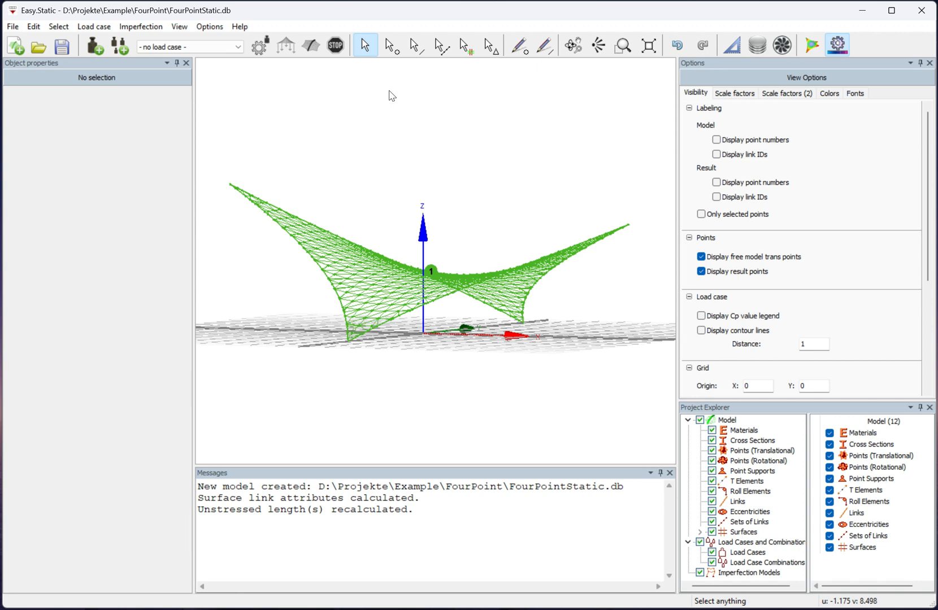
# Add a new load case to the model.
pyautogui.click(99, 51)
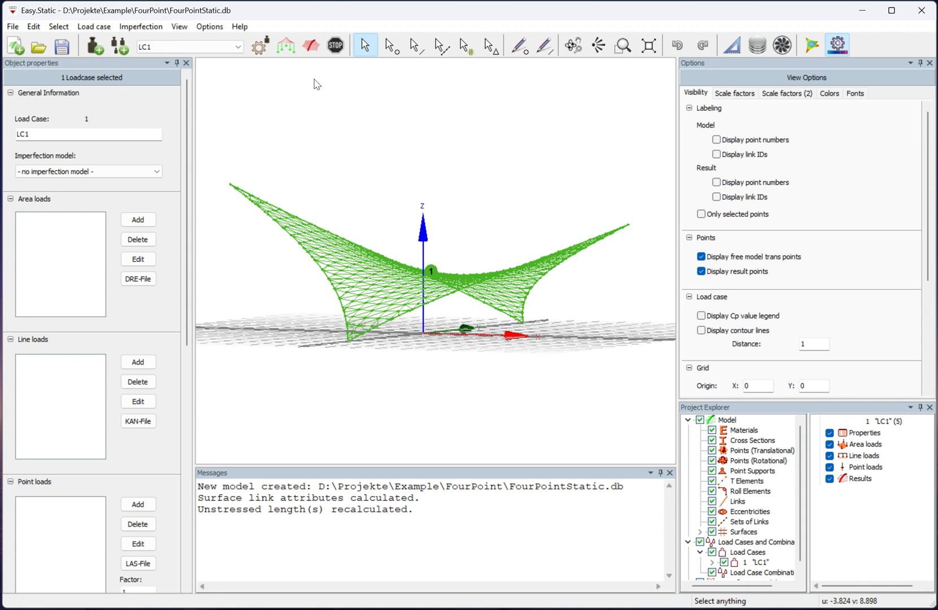
# Calculate the result of load case LC1 and hide the membrane surface.
pyautogui.click(310, 48)
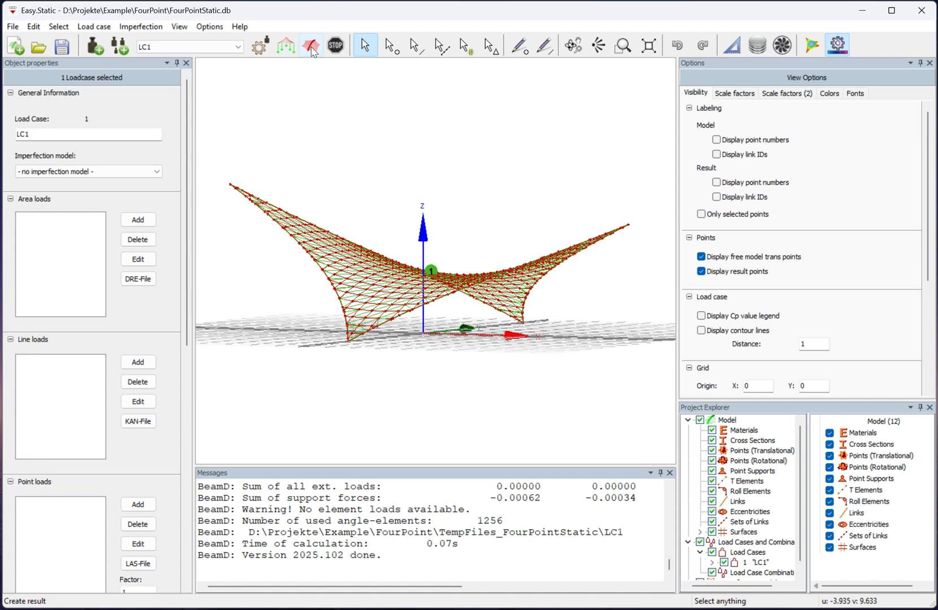
pyautogui.click(712, 532)
pyautogui.click(711, 532)
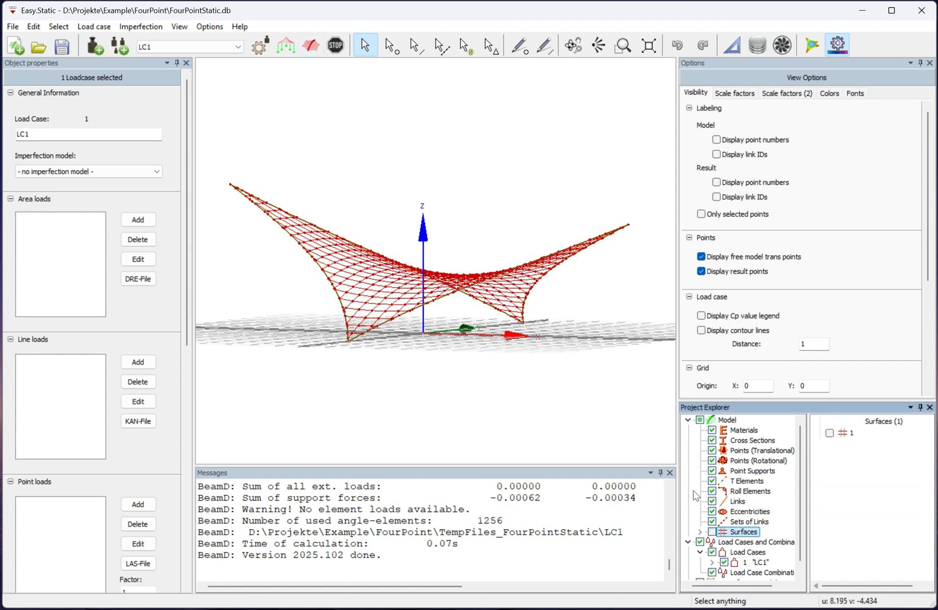
# Compare the LC1 result with the original geometry up close in front view, and restore the top view with the surface shown.
pyautogui.rightClick(480, 163)
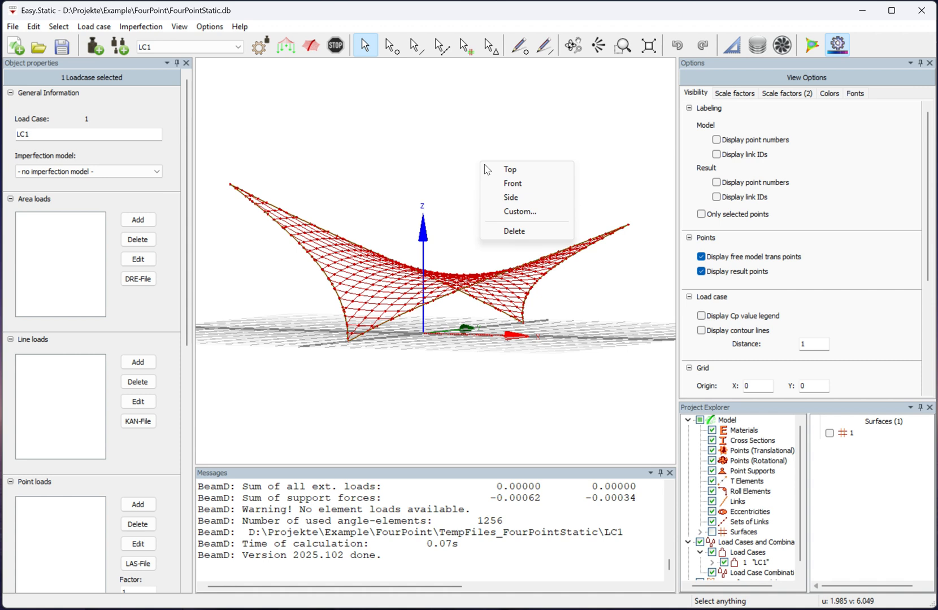
pyautogui.click(507, 184)
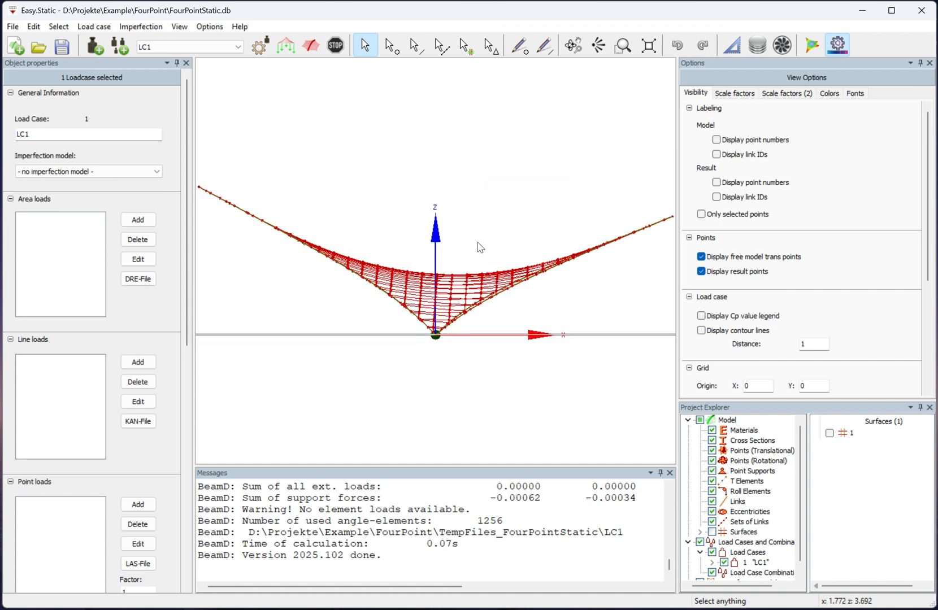
pyautogui.scroll(2, 453, 280)
pyautogui.scroll(3, 453, 281)
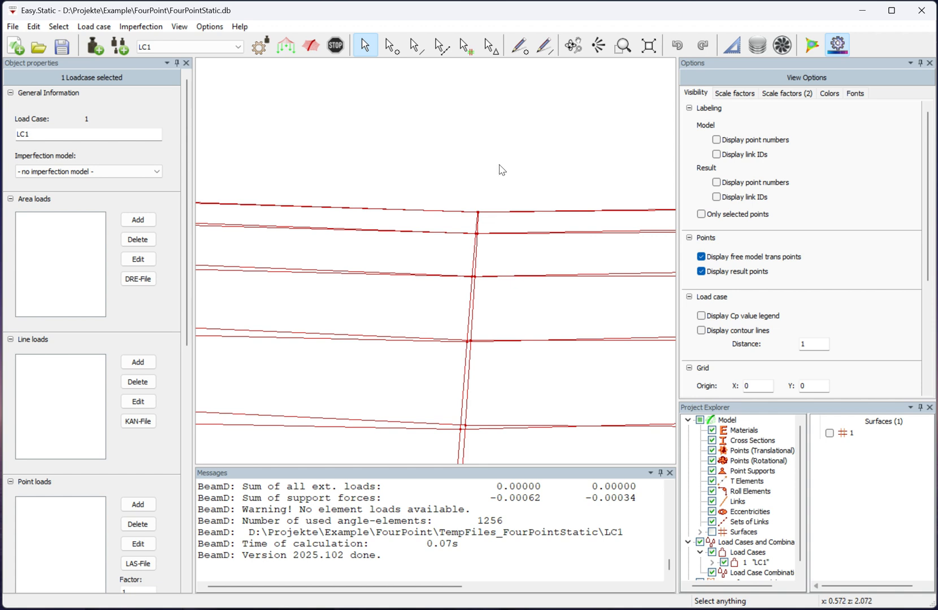
pyautogui.rightClick(506, 130)
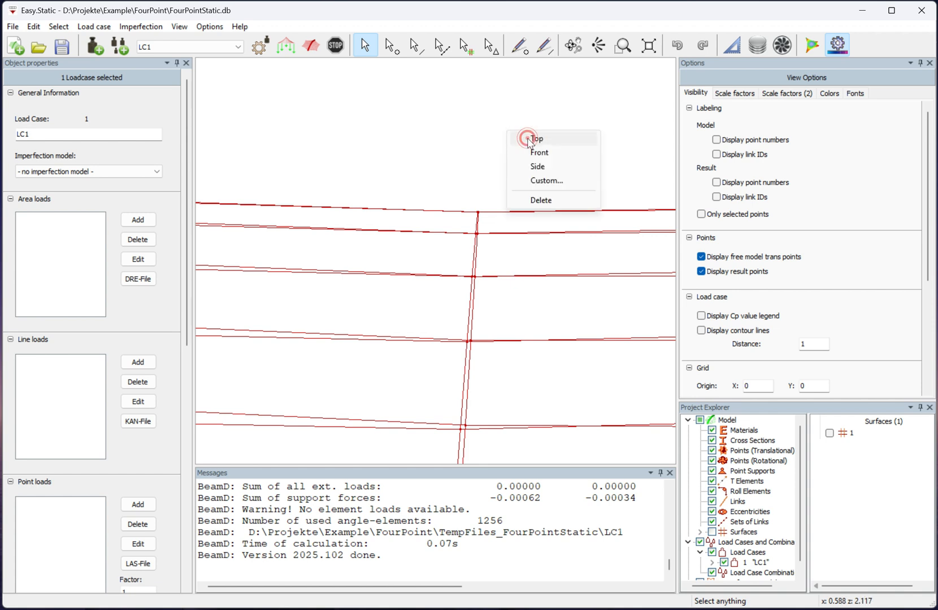
pyautogui.click(515, 139)
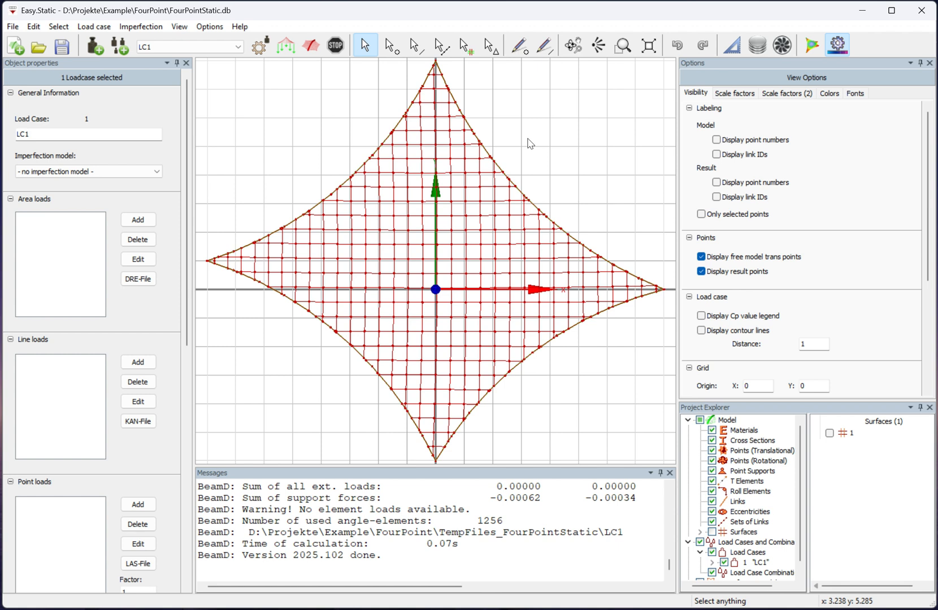
pyautogui.click(712, 532)
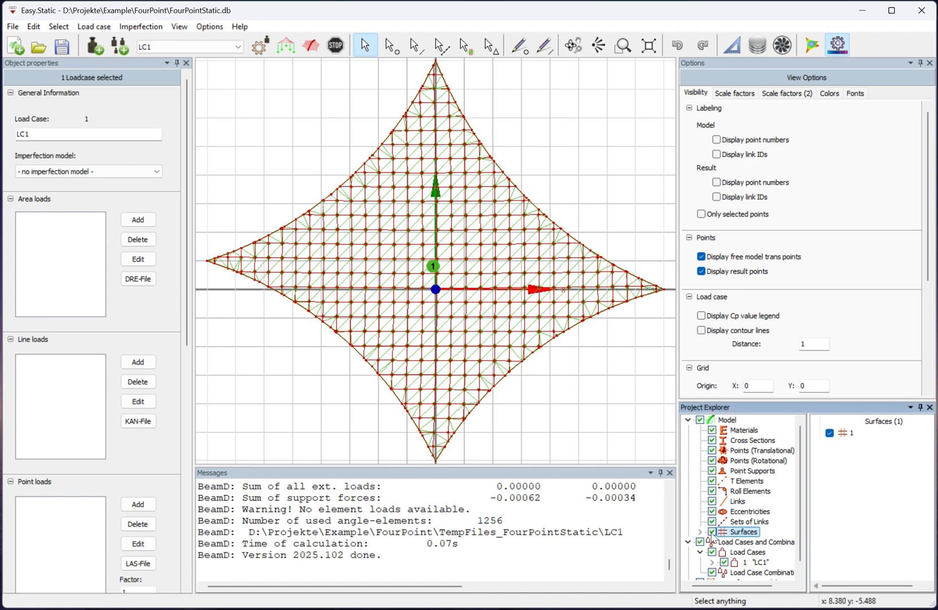
# Open the result analysis and display the membrane link stress with a scale of 0.110.
pyautogui.click(811, 46)
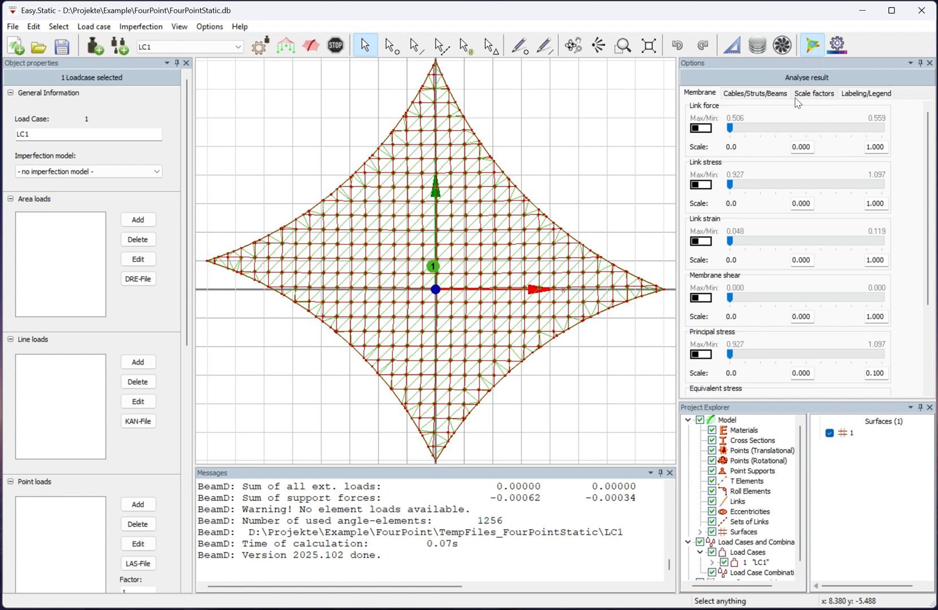
pyautogui.click(729, 185)
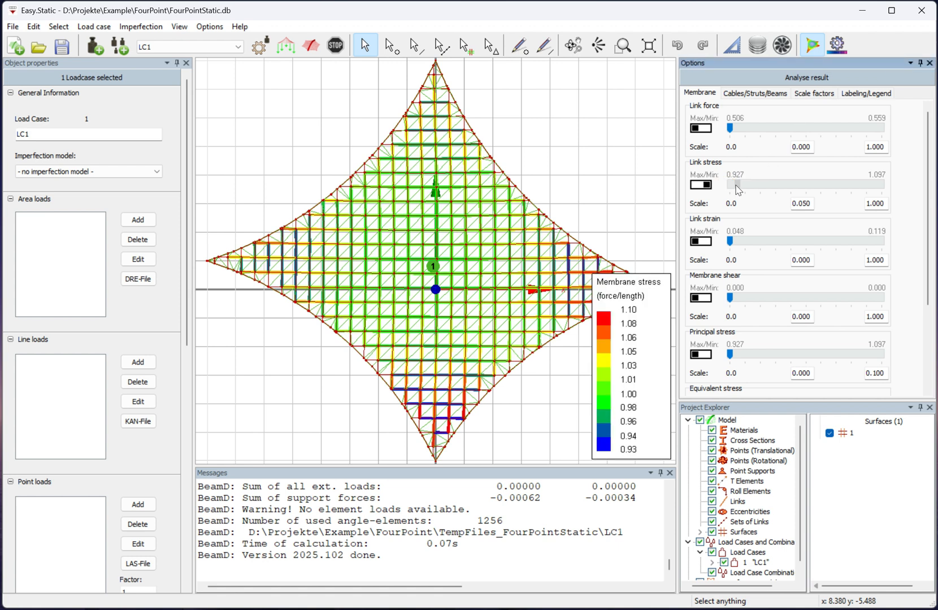
pyautogui.moveTo(729, 184); pyautogui.dragTo(744, 187)
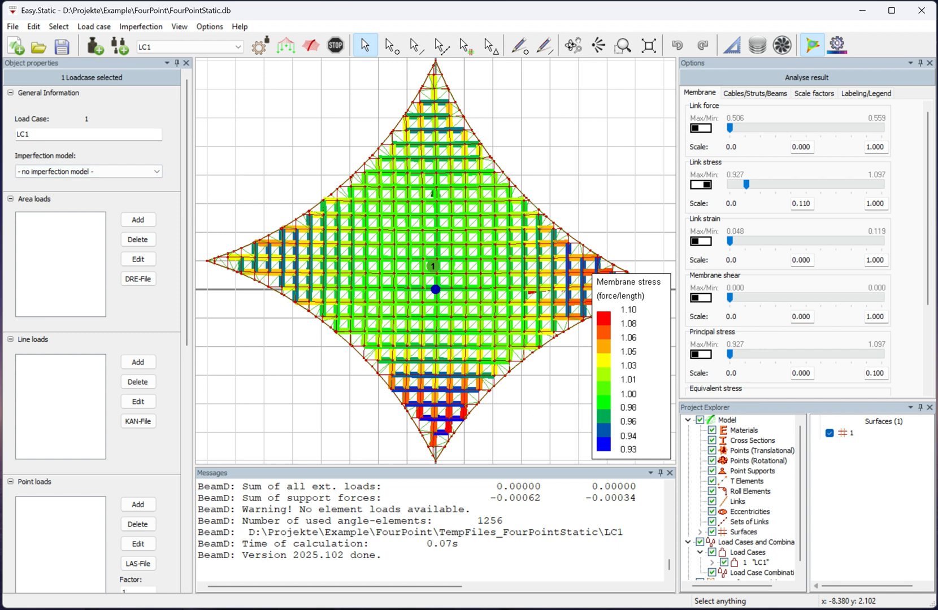
# Rename load case LC1 to LC1_Selfweight.
pyautogui.click(43, 131)
pyautogui.write('_Selfweight')
pyautogui.press('Return')
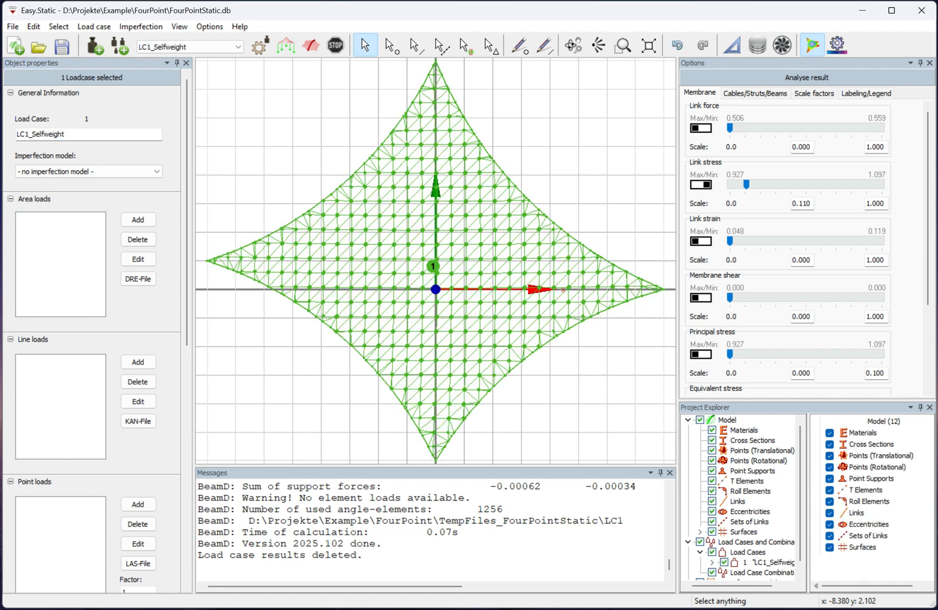
# Apply the automatic dead load to LC1_Selfweight and calculate its result.
pyautogui.scroll(-5, 192, 320)
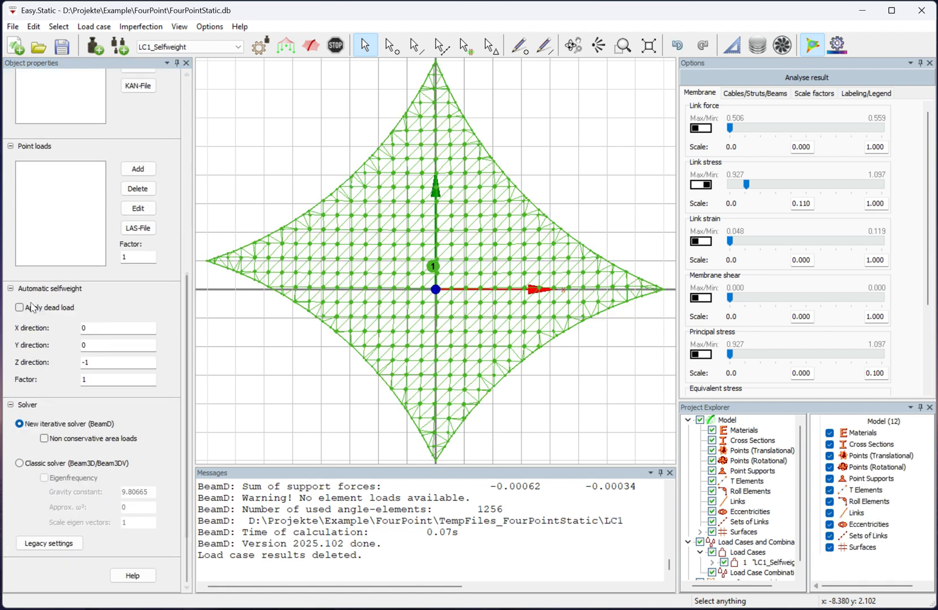
pyautogui.click(20, 307)
pyautogui.moveTo(187, 311); pyautogui.dragTo(190, 102)
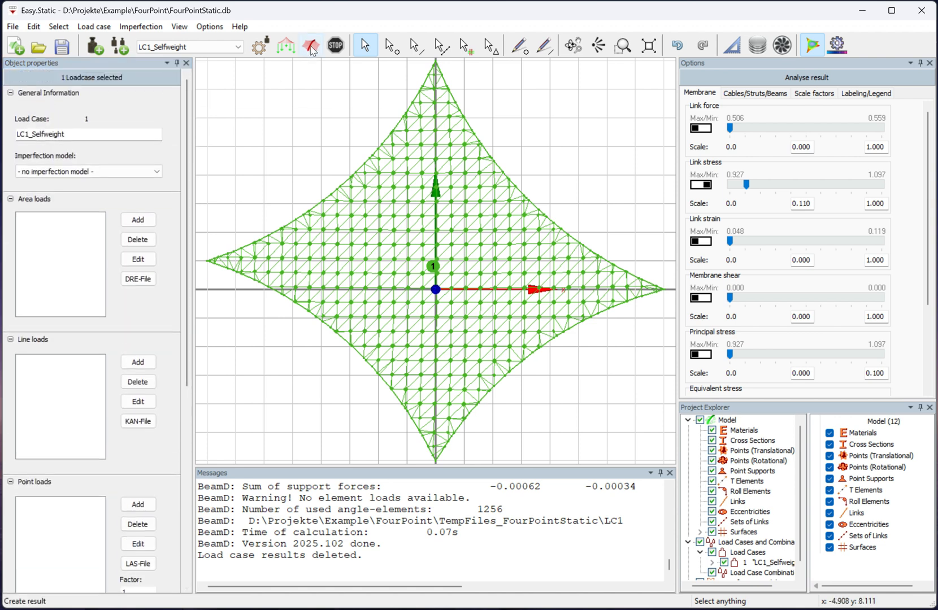
pyautogui.click(311, 47)
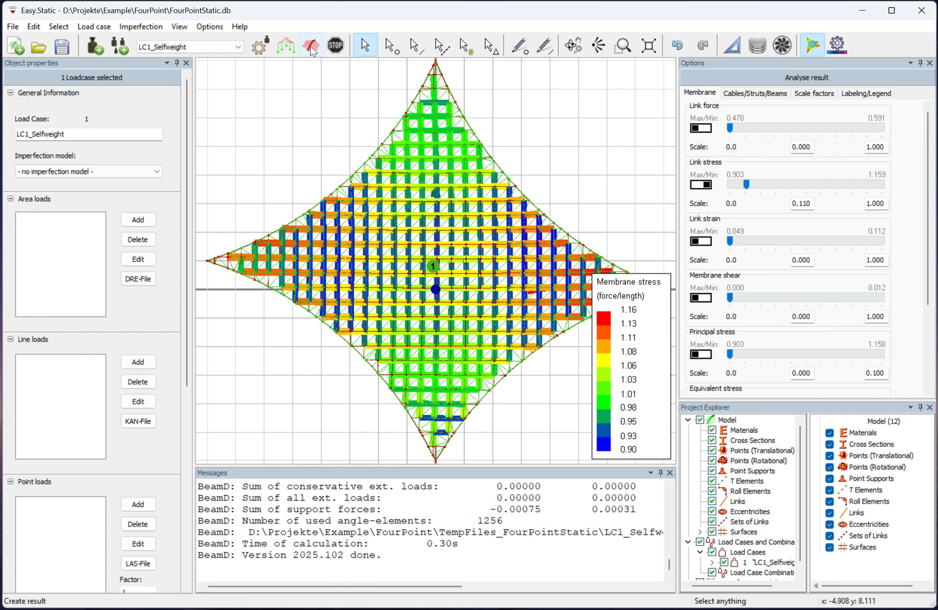
# Examine the selfweight deflection up close in front view with the surface hidden, and restore the top view and surface display.
pyautogui.rightClick(513, 112)
pyautogui.click(546, 135)
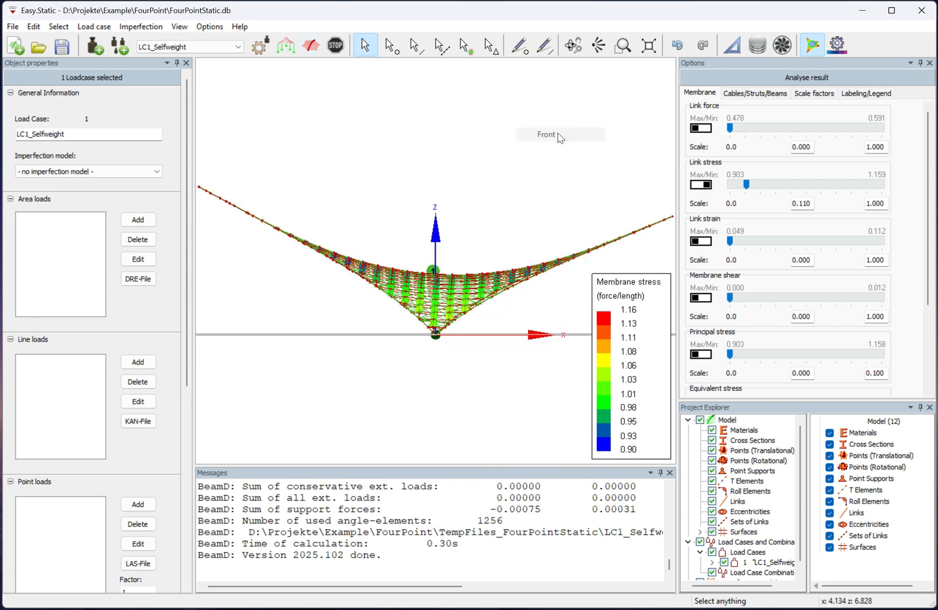
pyautogui.click(713, 532)
pyautogui.scroll(3, 459, 273)
pyautogui.scroll(8, 459, 274)
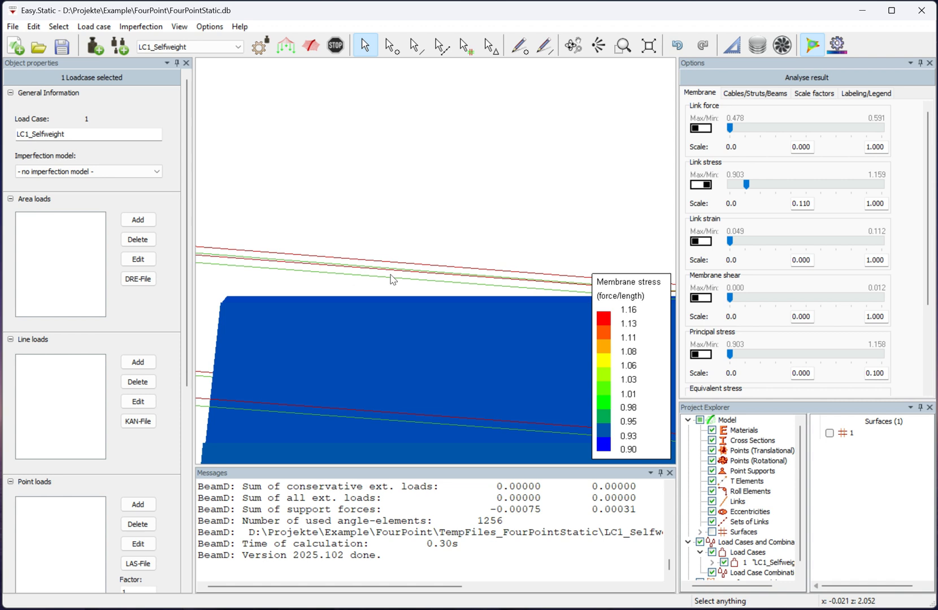
pyautogui.rightClick(460, 182)
pyautogui.click(481, 185)
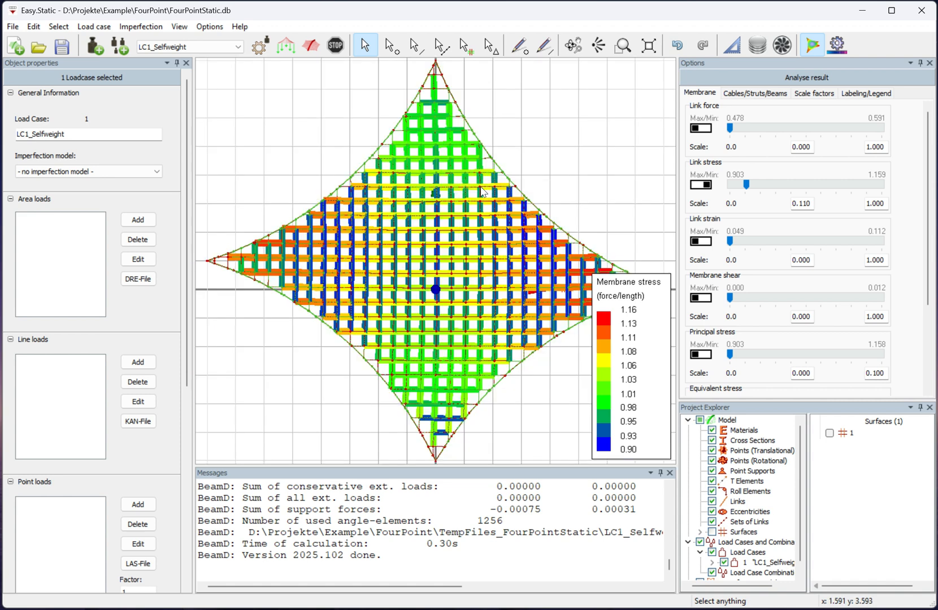
pyautogui.click(711, 531)
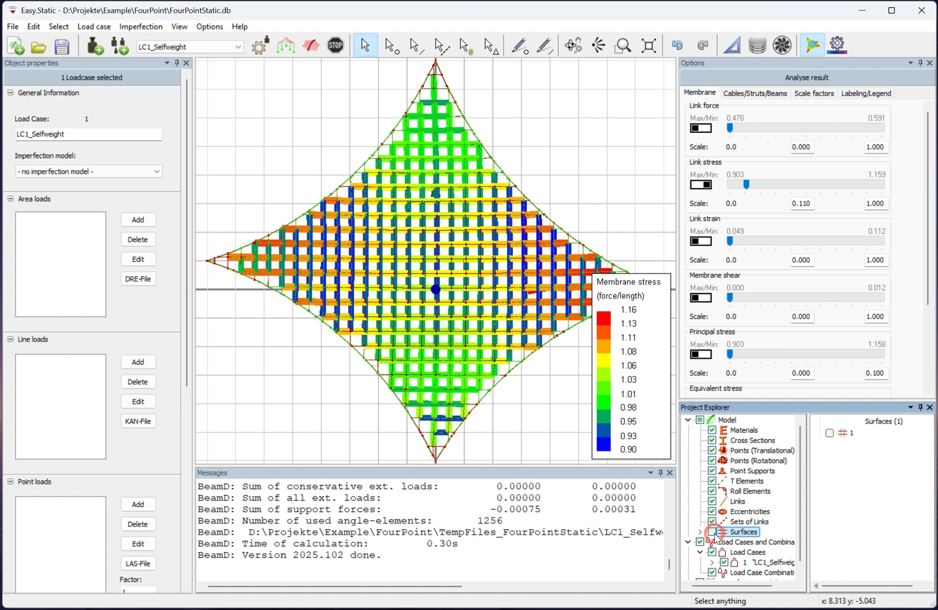
# Add a second load case and name it LC2_Snow.
pyautogui.click(97, 47)
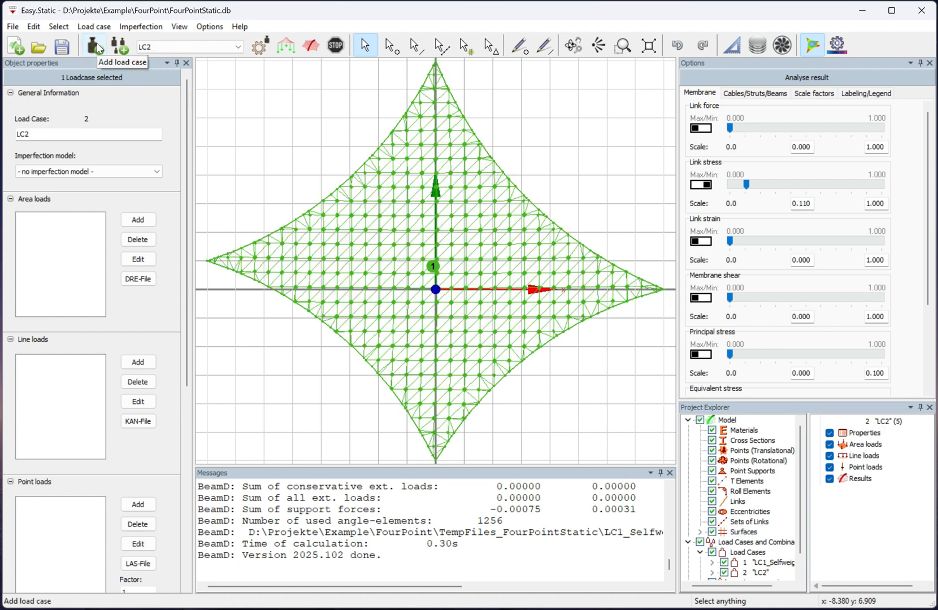
pyautogui.click(43, 135)
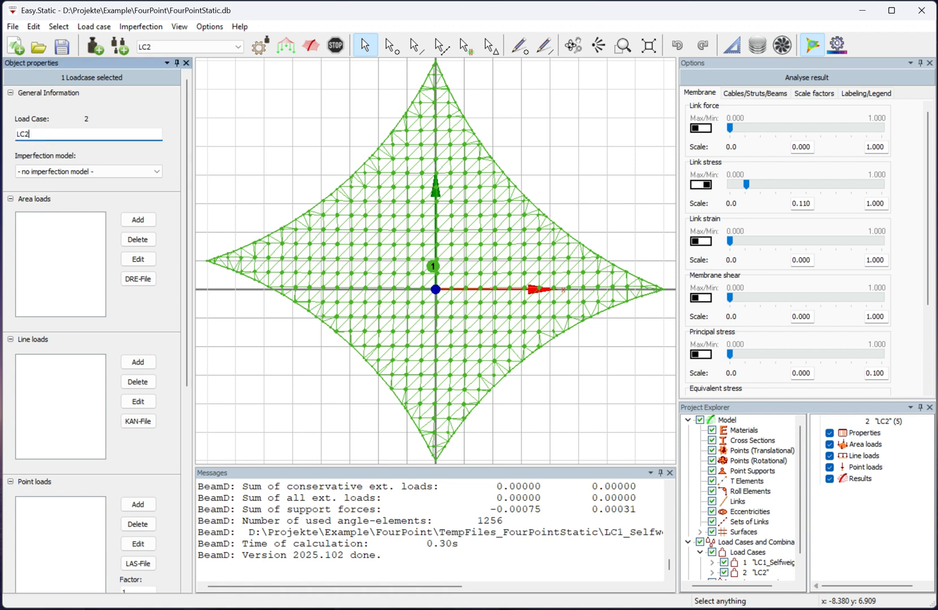
pyautogui.write('_Snow')
pyautogui.press('Return')
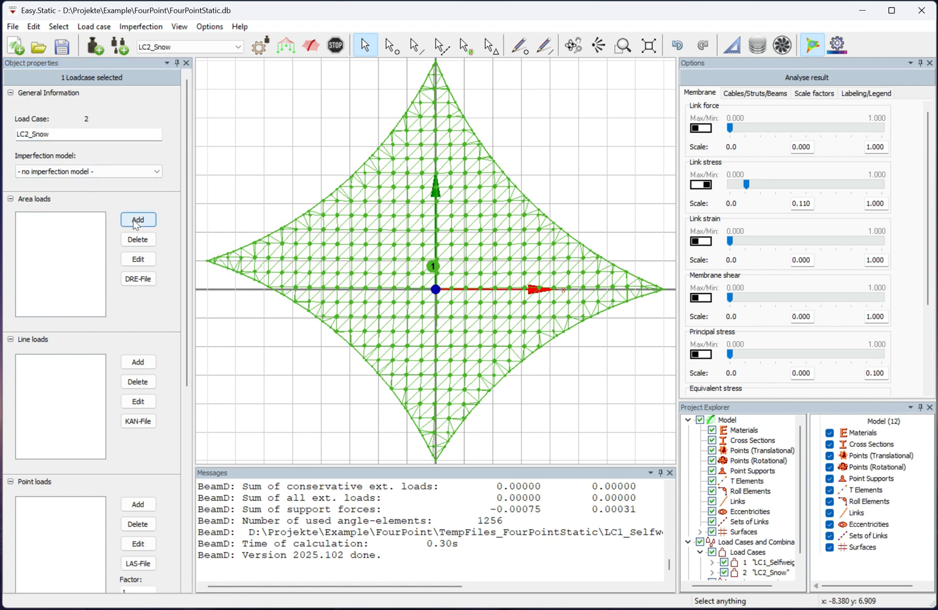
# Add an area load to LC2_Snow with load type Snow and a value of 0.5.
pyautogui.click(136, 222)
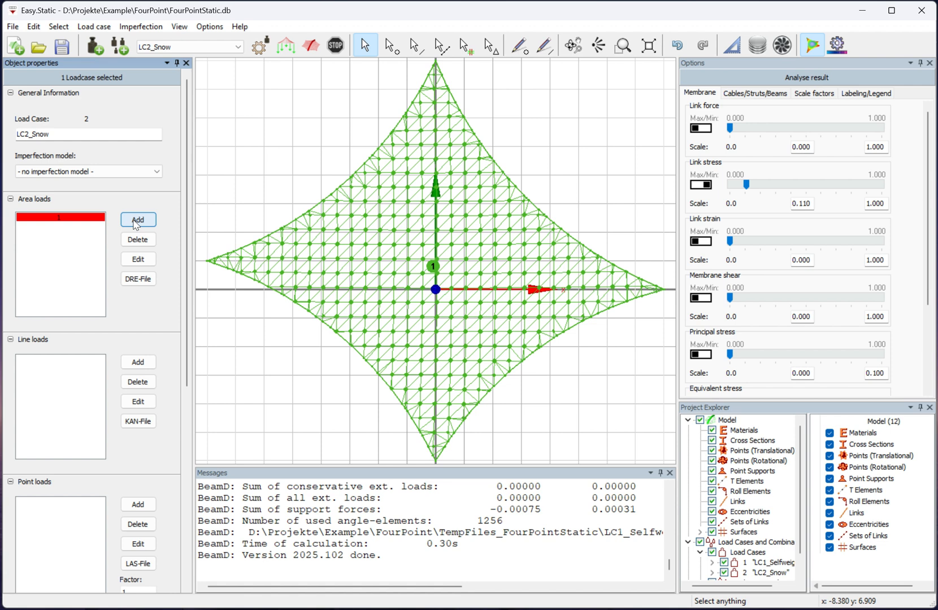
pyautogui.click(79, 217)
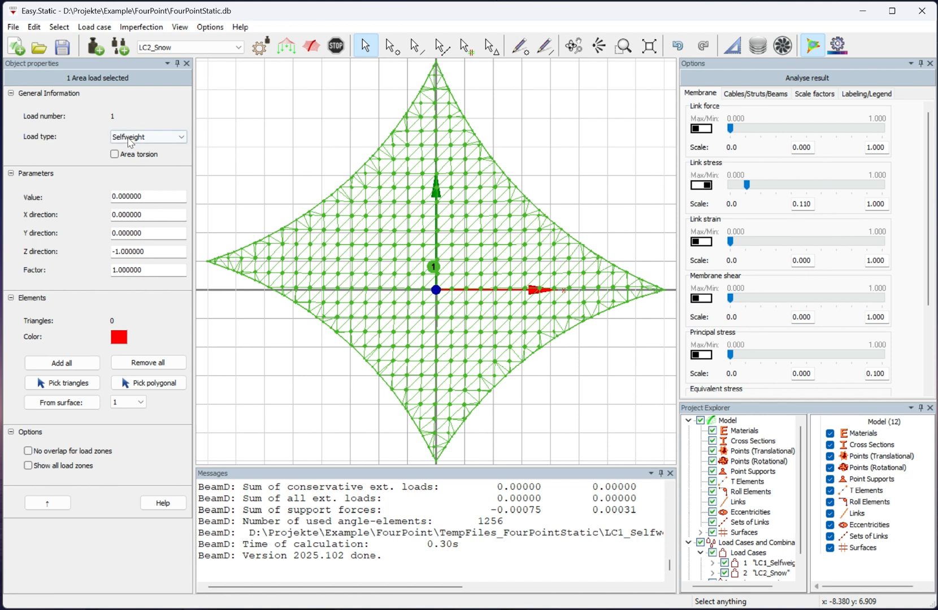
pyautogui.click(130, 142)
pyautogui.click(130, 158)
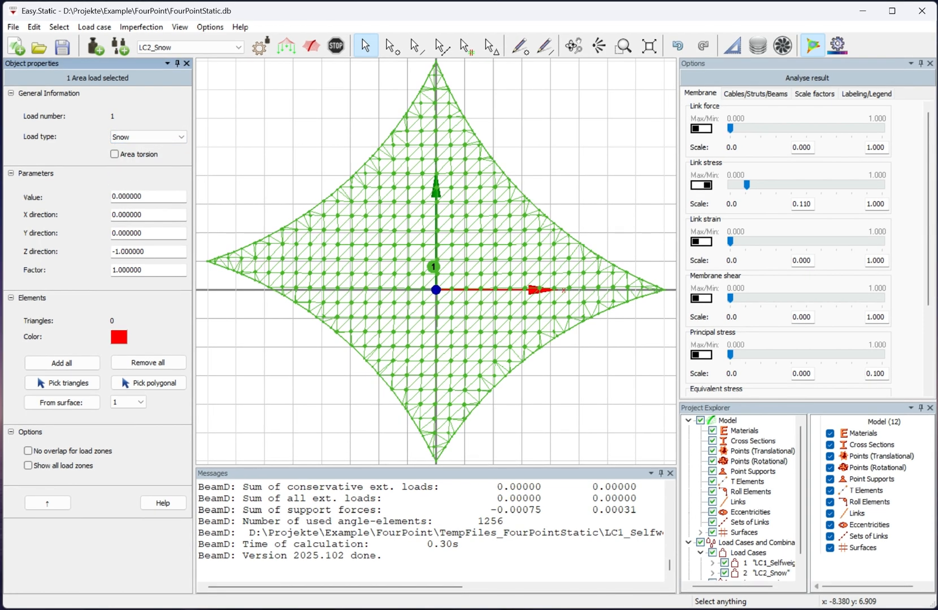
pyautogui.click(120, 196)
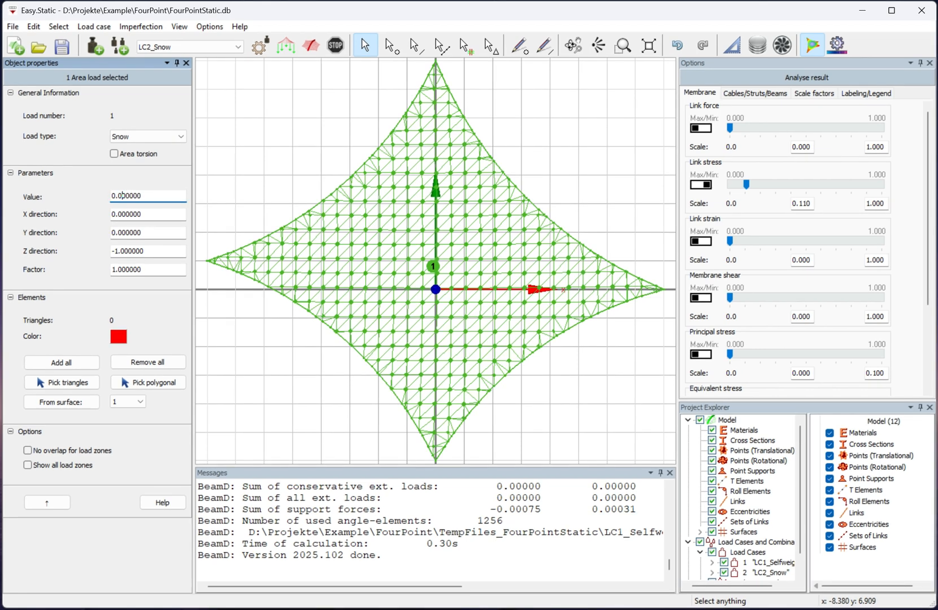
pyautogui.write('5')
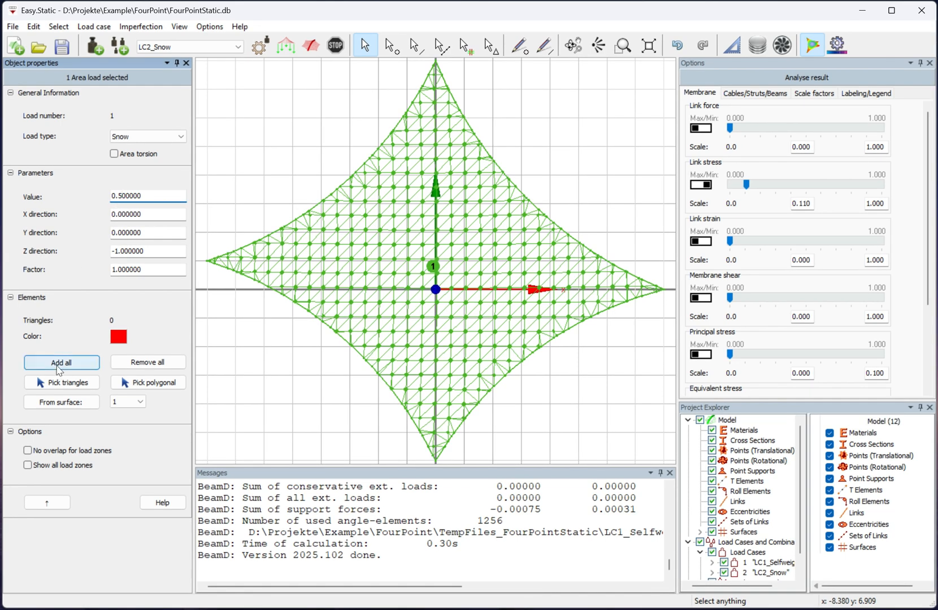
# Apply the snow load to all membrane triangles and calculate the LC2_Snow result, leaving nothing selected.
pyautogui.click(58, 366)
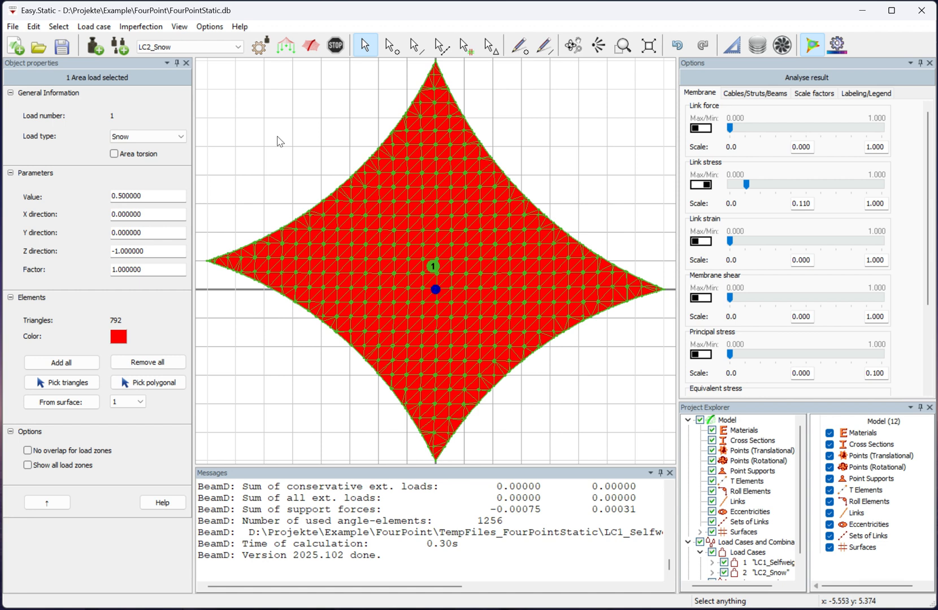
pyautogui.click(318, 48)
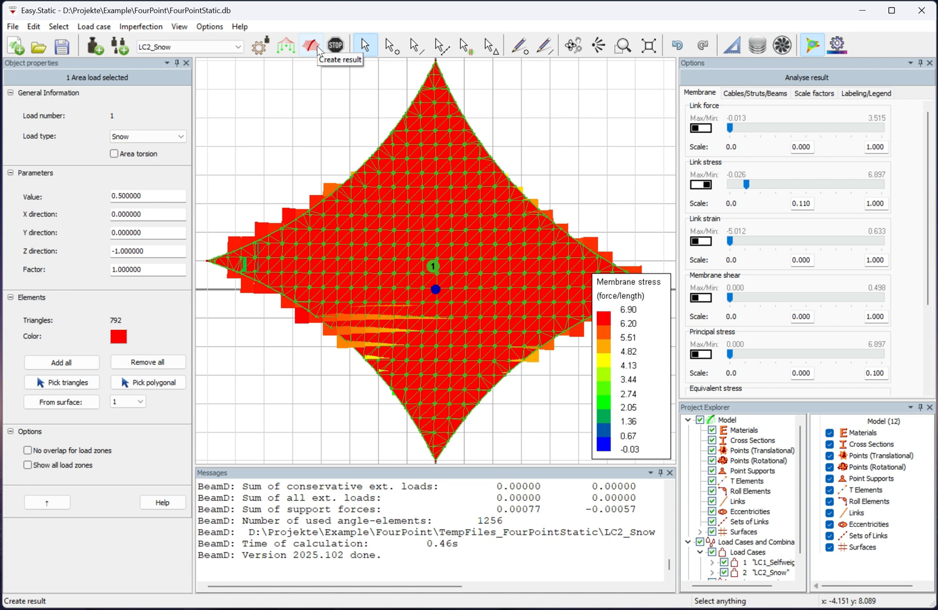
pyautogui.click(315, 99)
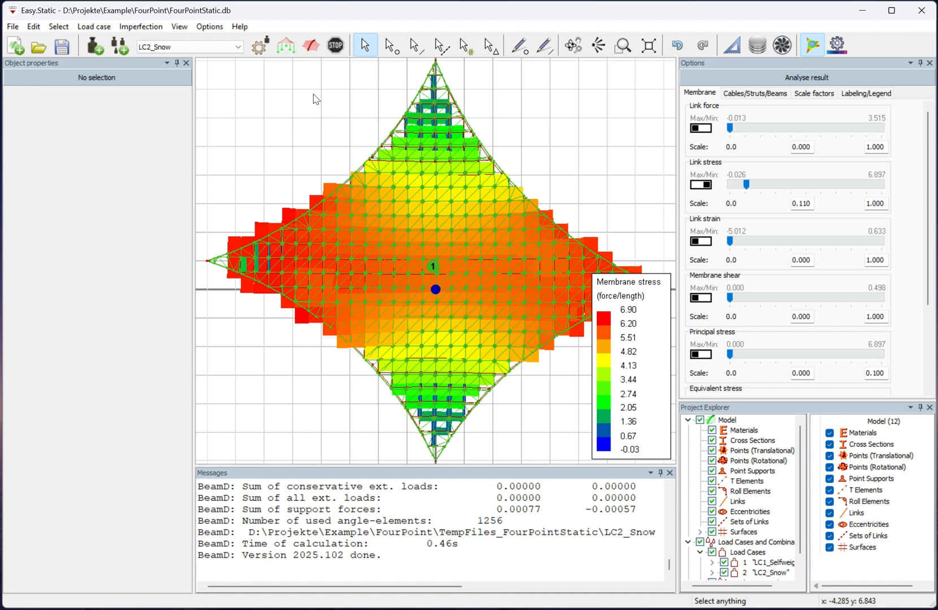
# Examine the snow deformation against the original geometry up close in front view, with the surface and link stress display hidden.
pyautogui.rightClick(315, 105)
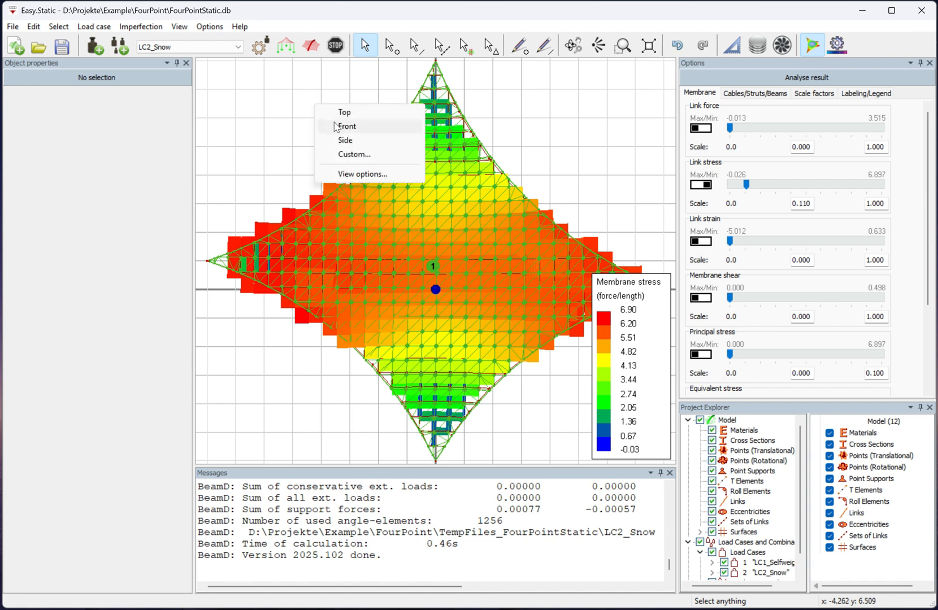
pyautogui.click(346, 126)
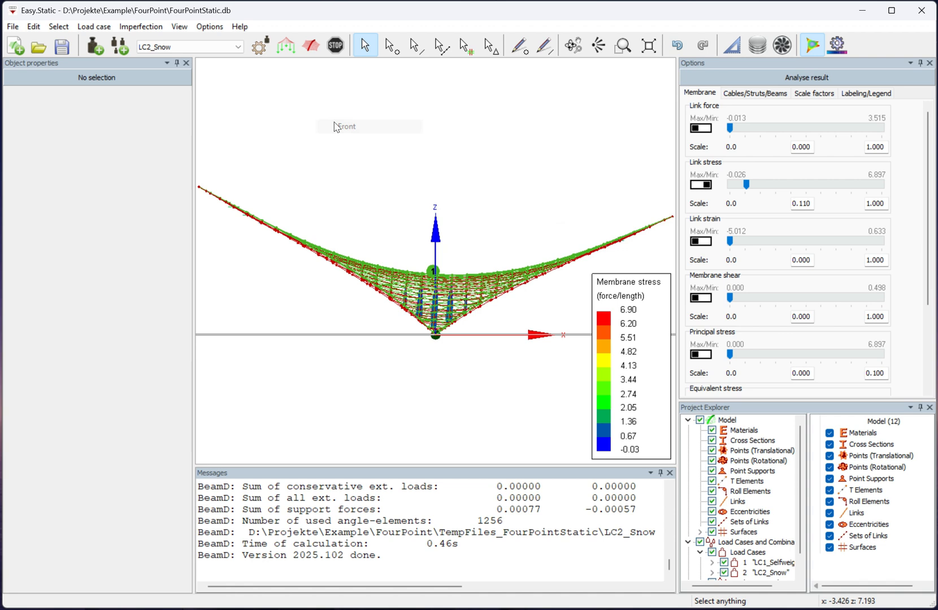
pyautogui.click(712, 532)
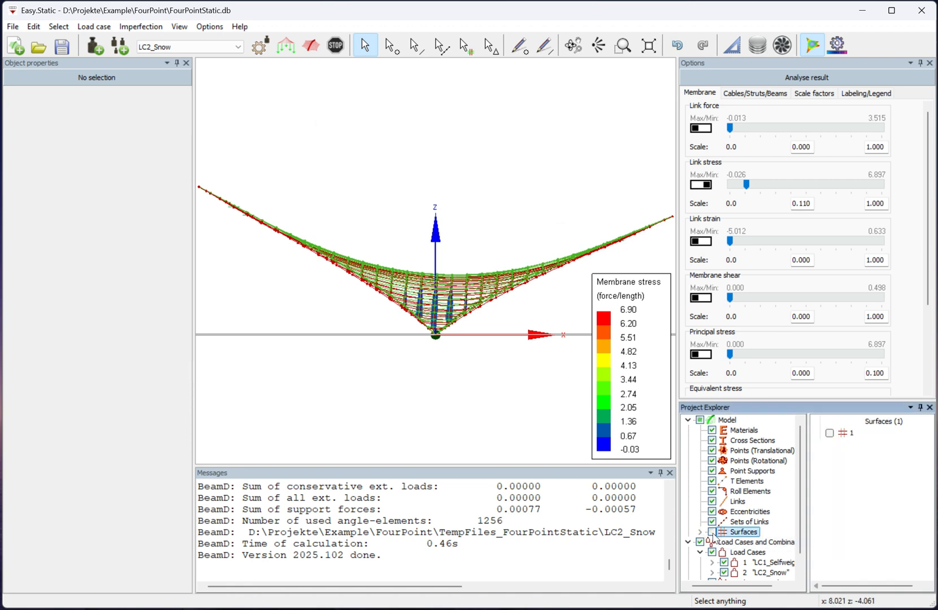
pyautogui.click(703, 185)
pyautogui.scroll(2, 457, 287)
pyautogui.scroll(5, 456, 286)
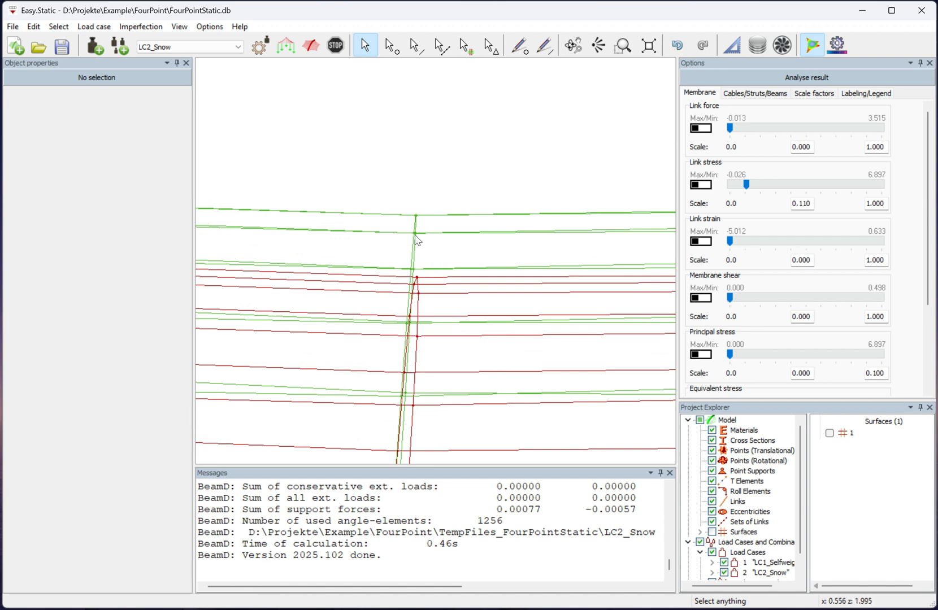
pyautogui.scroll(-3, 415, 262)
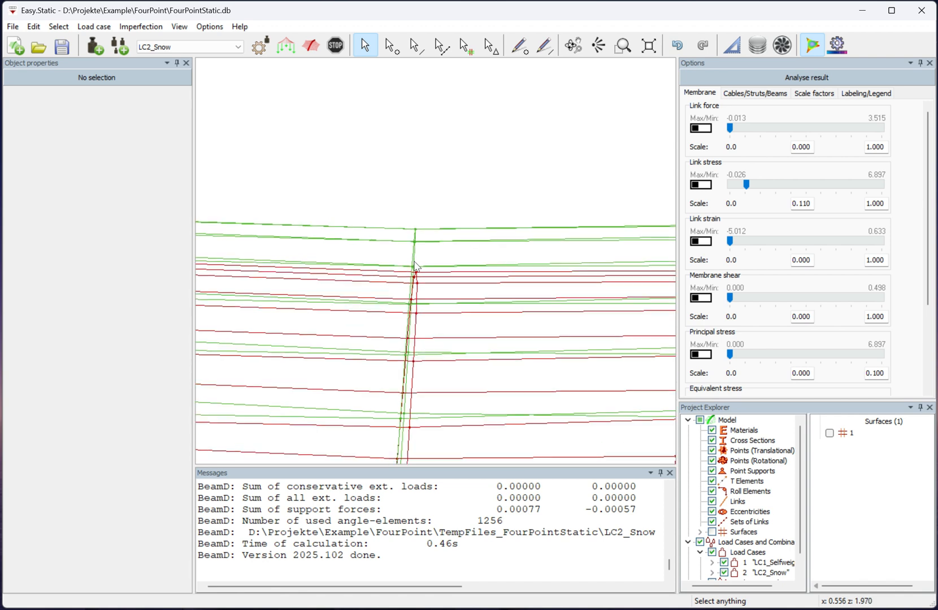
# Return the model to top view and turn the display of the membrane surfaces back on.
pyautogui.rightClick(451, 173)
pyautogui.click(473, 185)
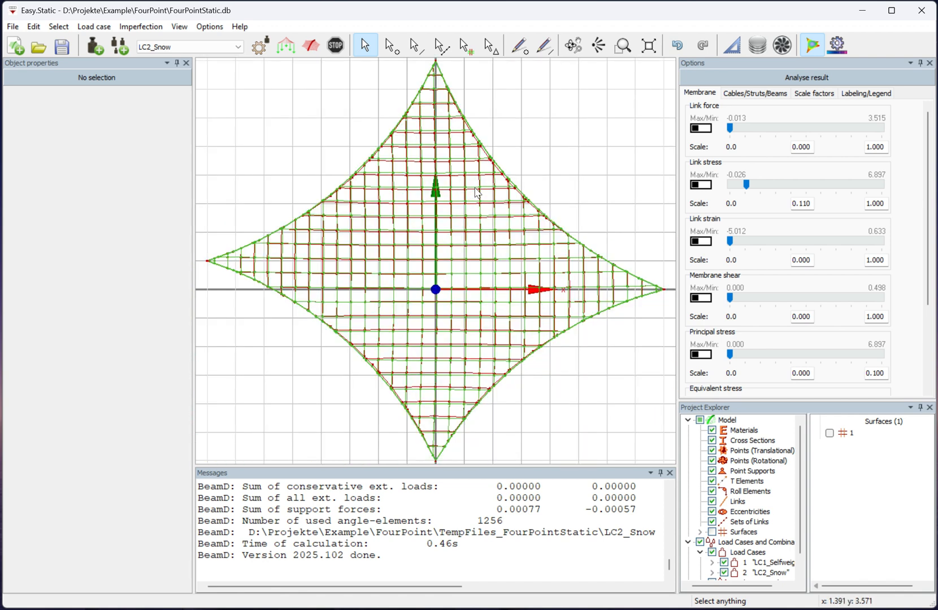
pyautogui.click(711, 531)
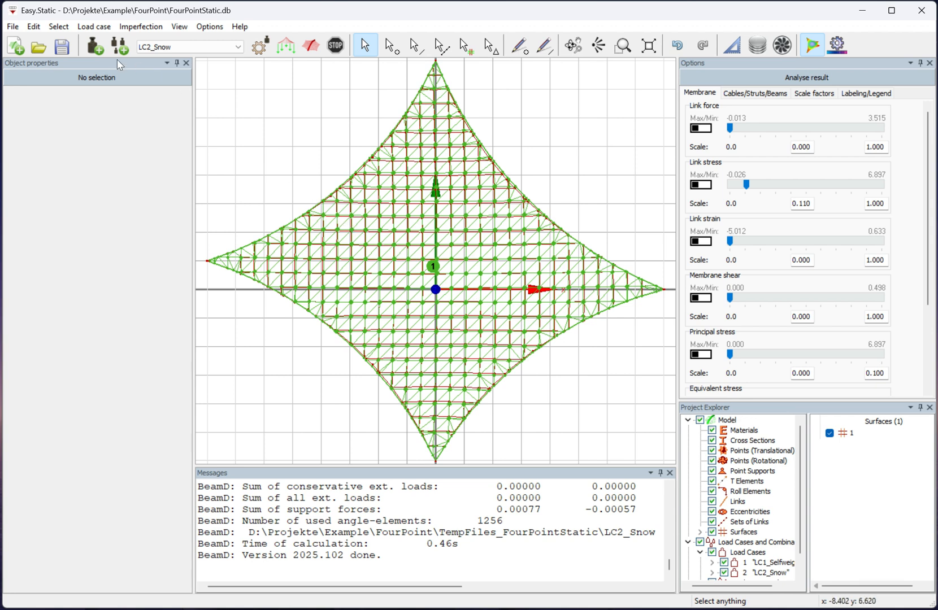
# Add a third load case and name it LC3_Wind.
pyautogui.click(94, 45)
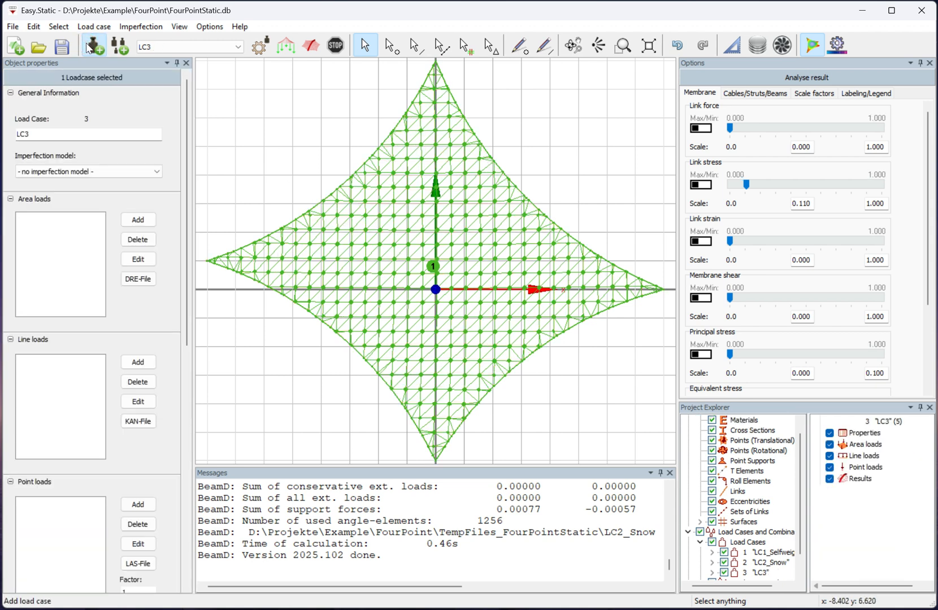
pyautogui.click(84, 134)
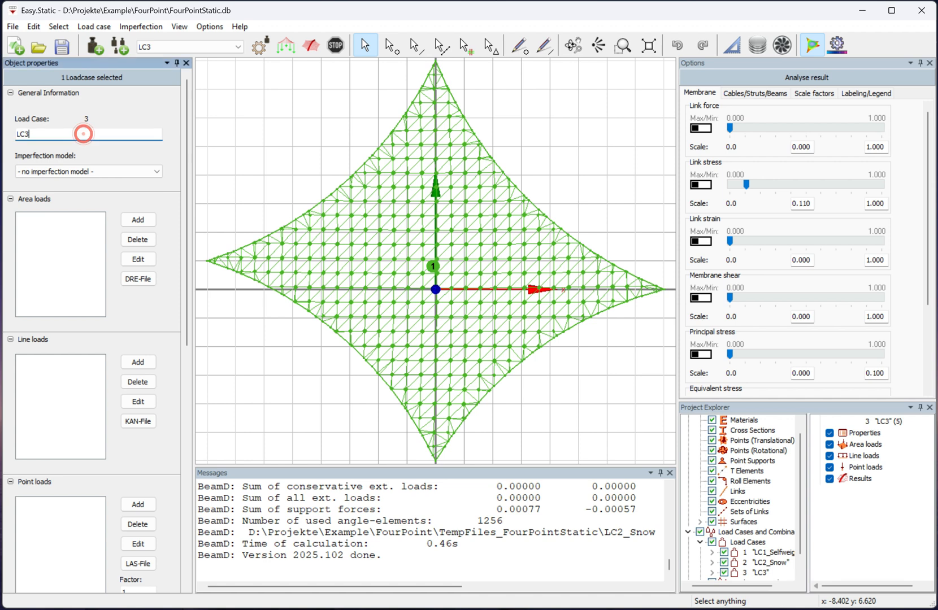
pyautogui.write('_Wind')
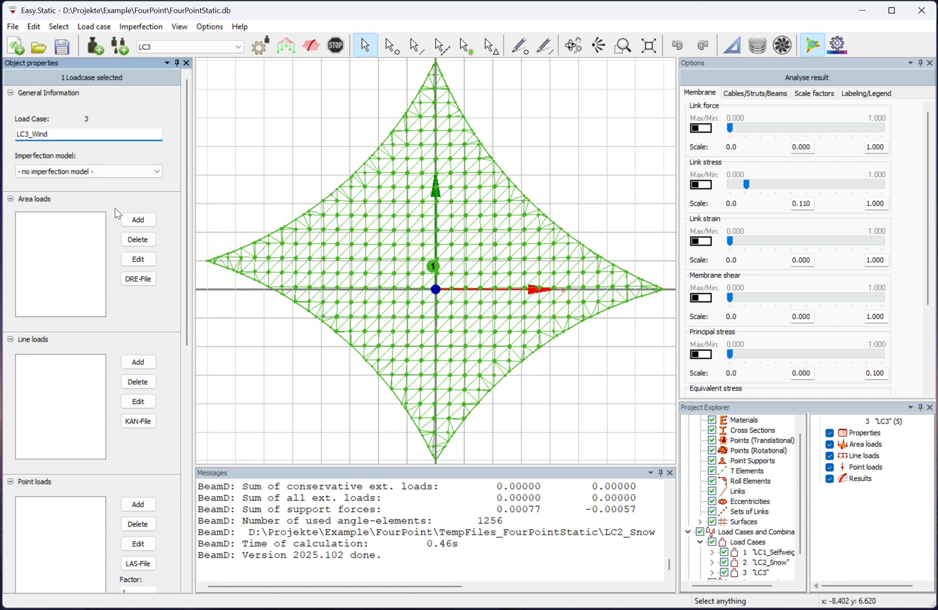
# Add an area load to LC3_Wind with load type Wind and a velocity pressure of 0.65.
pyautogui.click(127, 220)
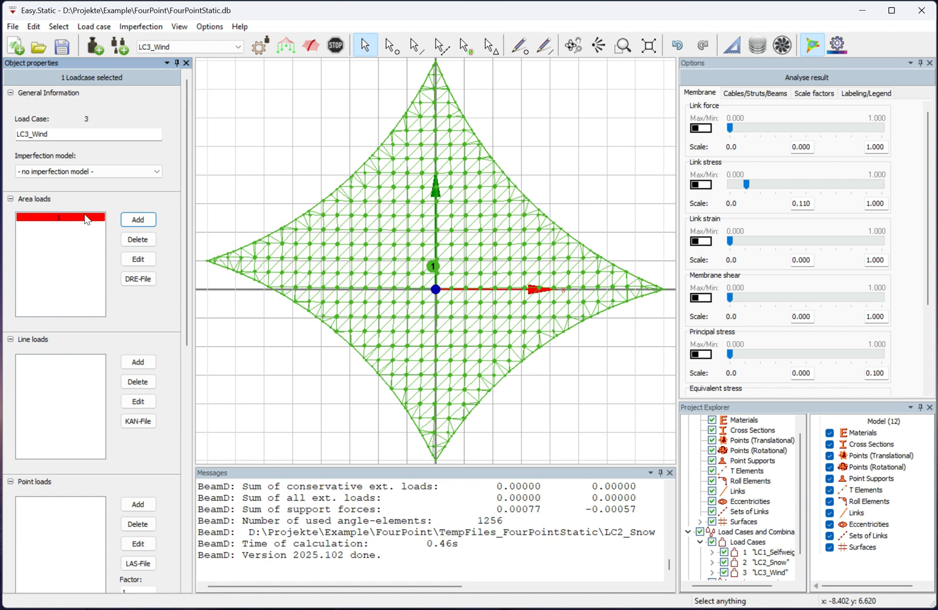
pyautogui.doubleClick(85, 217)
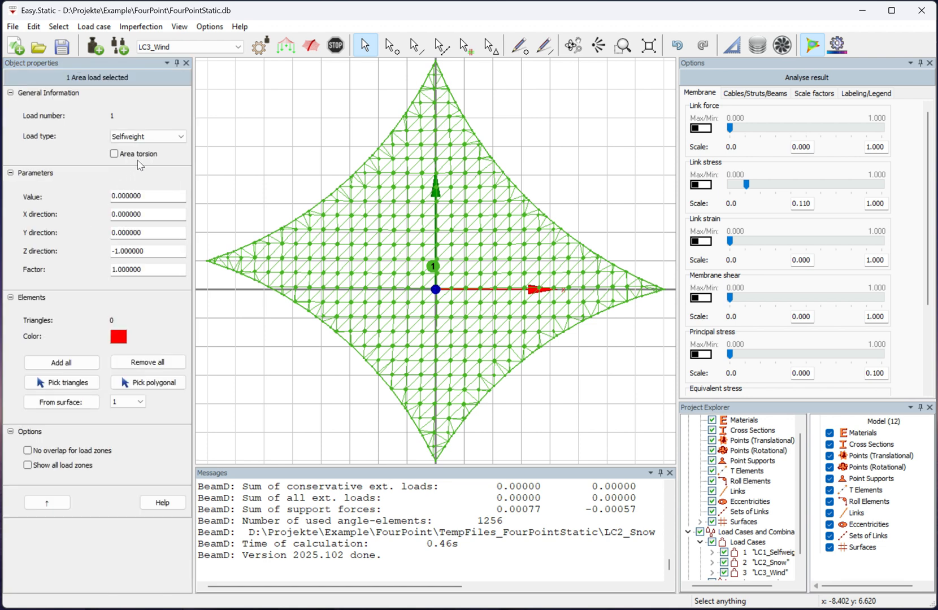
pyautogui.click(147, 138)
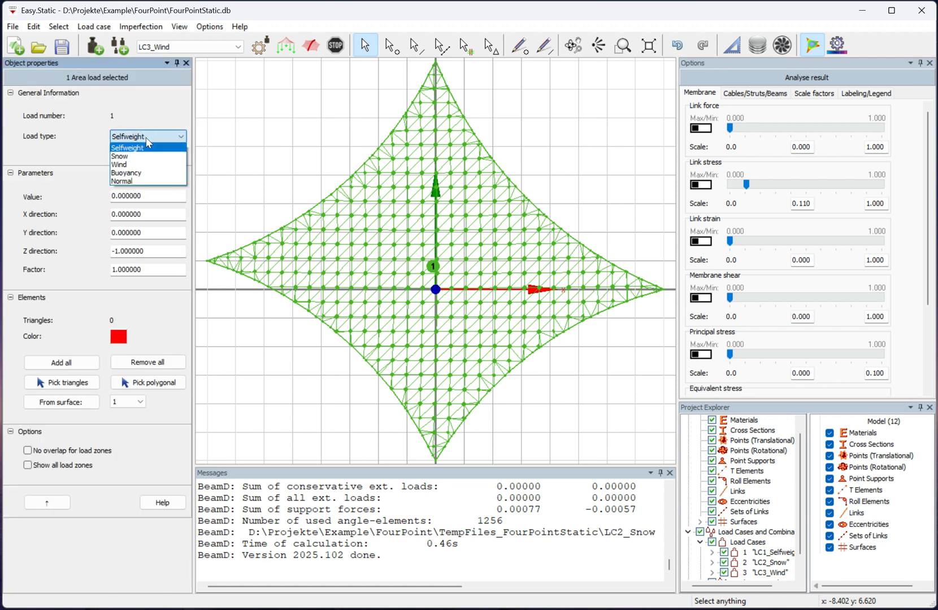
pyautogui.click(145, 165)
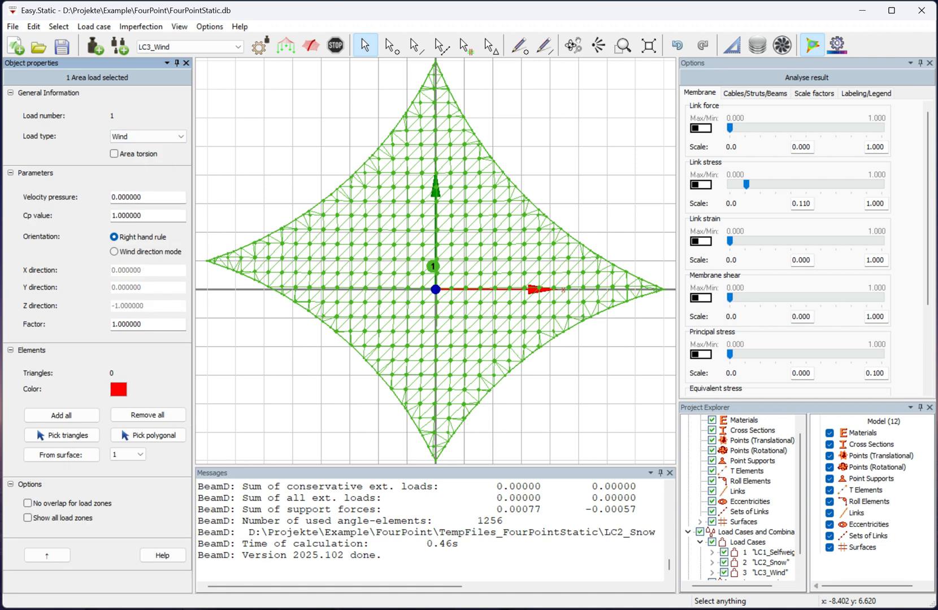
pyautogui.moveTo(117, 197); pyautogui.dragTo(125, 198)
pyautogui.write('65')
# Apply the wind load to all triangles of surface 1 and calculate the LC3_Wind result, leaving nothing selected.
pyautogui.click(67, 455)
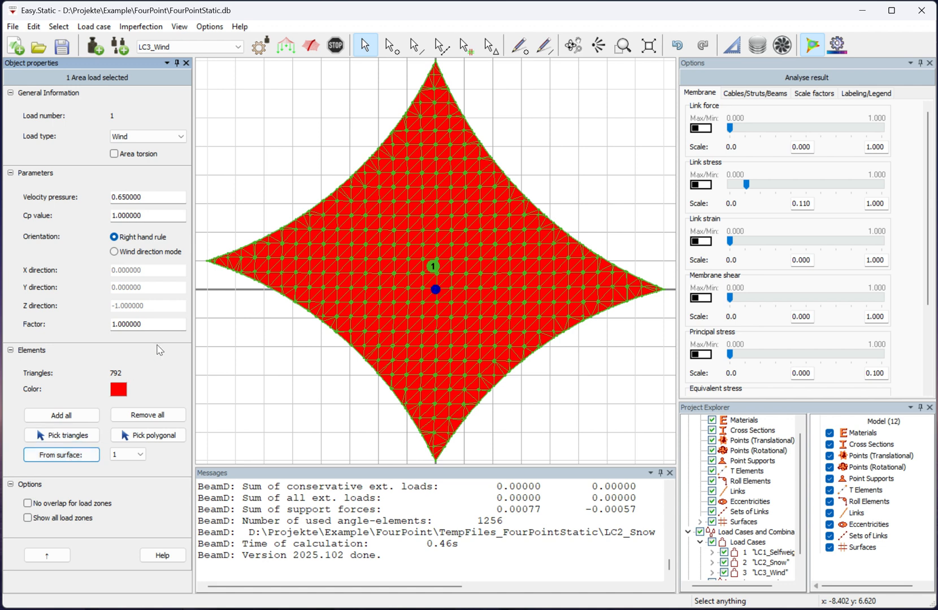
pyautogui.click(314, 50)
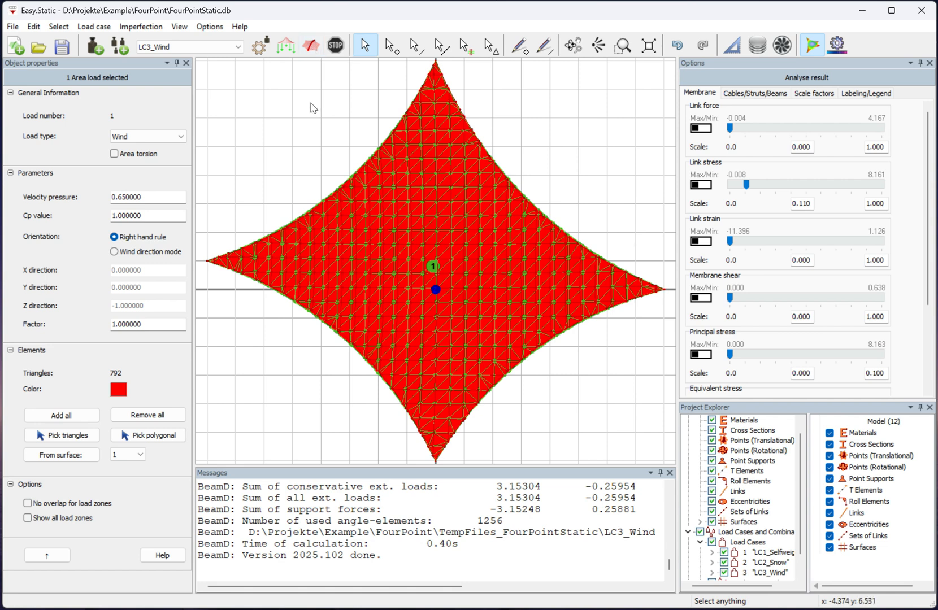
pyautogui.click(309, 103)
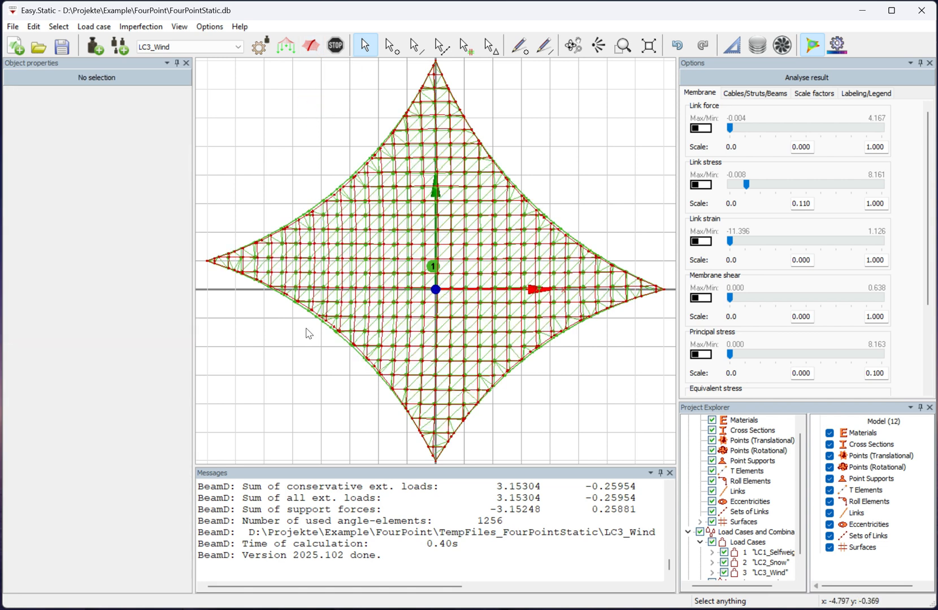
# Examine the wind deformation against the original geometry up close in front view.
pyautogui.rightClick(306, 426)
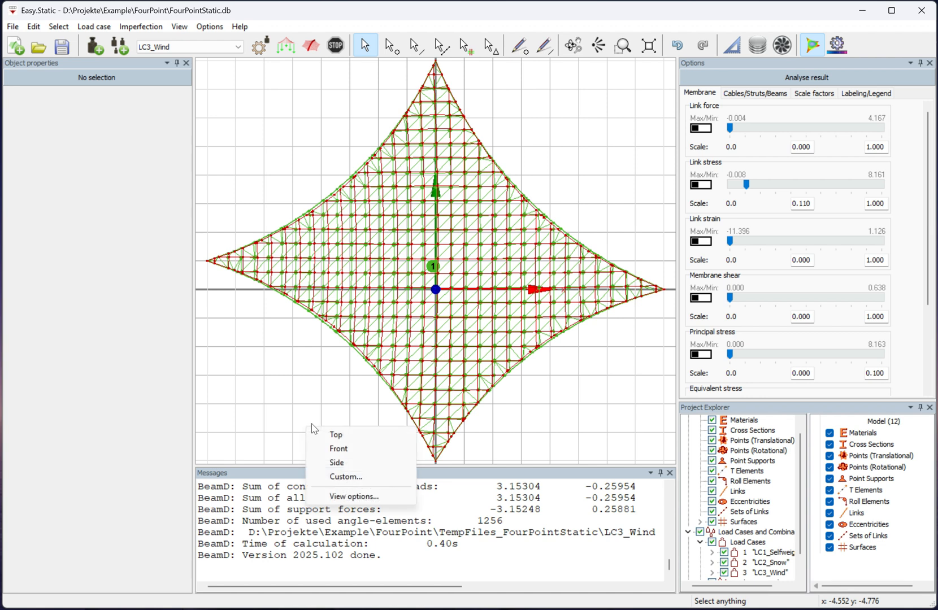
pyautogui.click(355, 445)
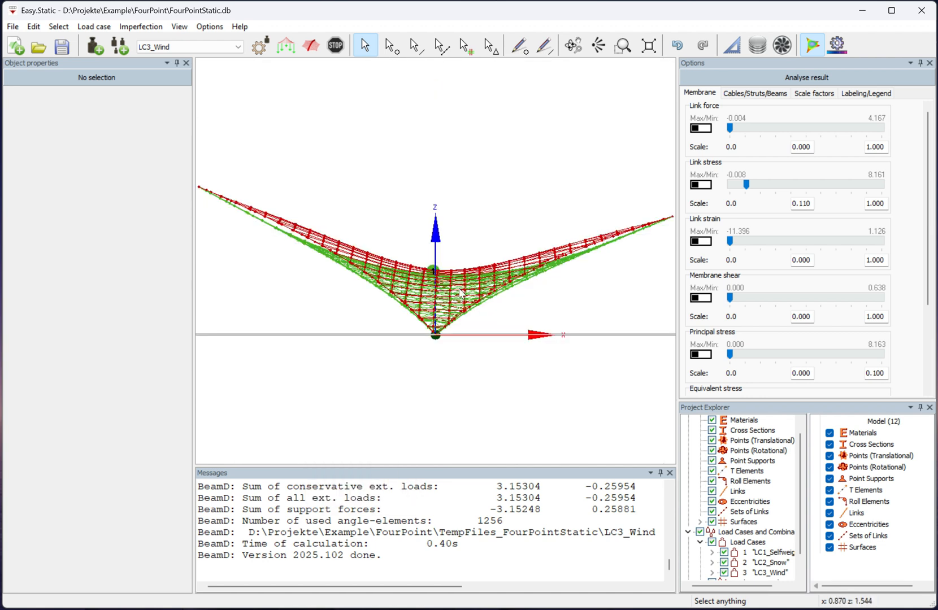
pyautogui.scroll(5, 446, 278)
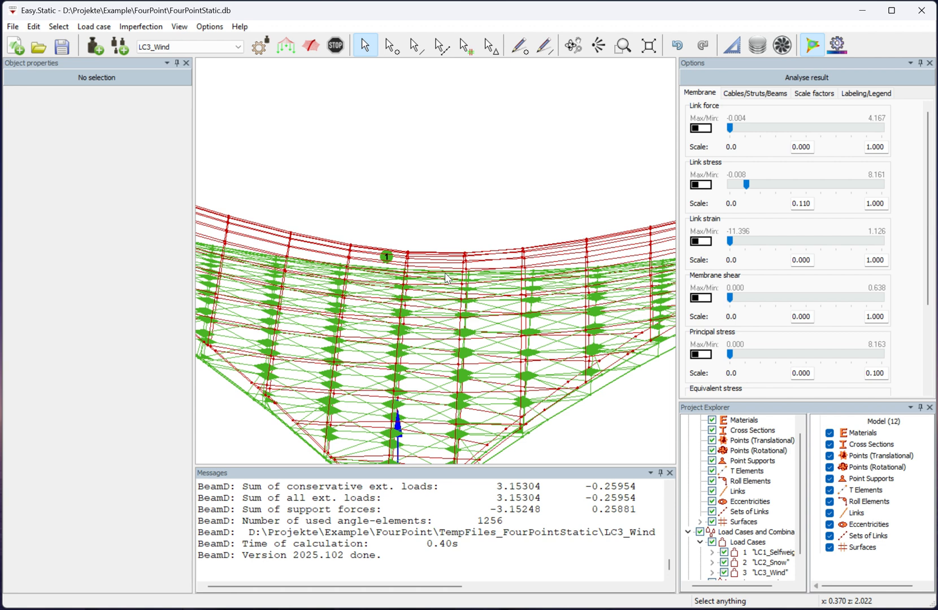
# Show the membrane link stress for LC3_Wind and reduce its scale to 0.030, inspecting it in top and 3D views.
pyautogui.click(700, 185)
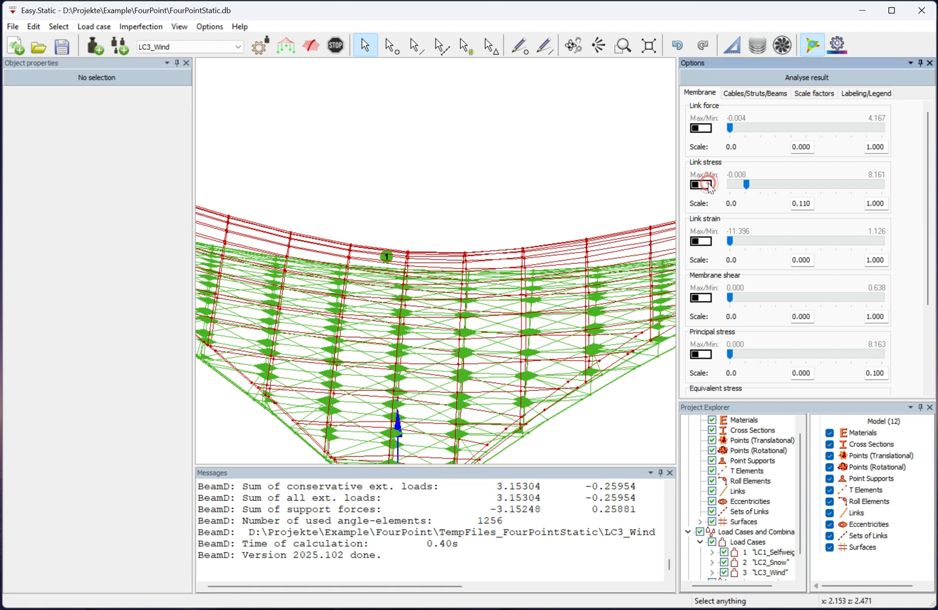
pyautogui.rightClick(566, 165)
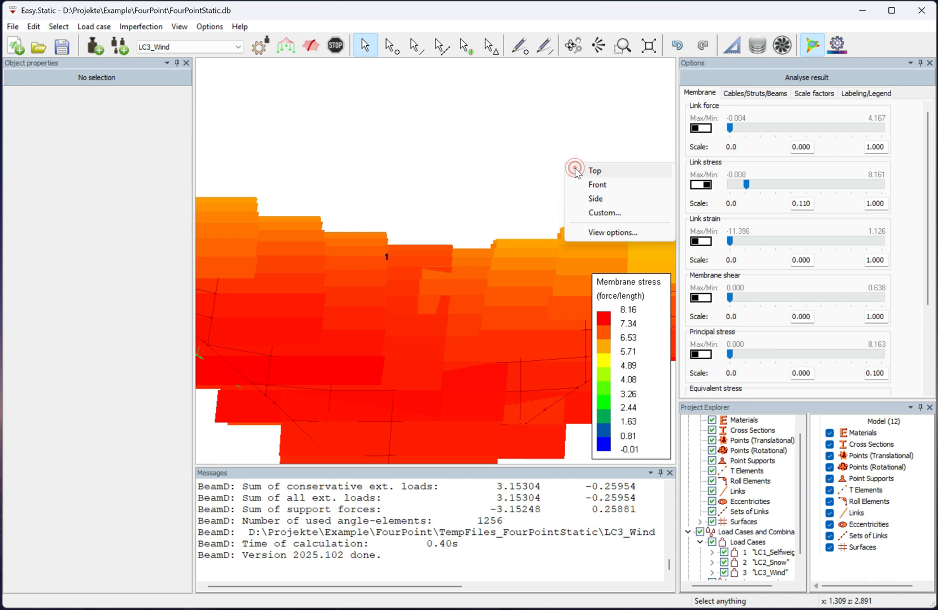
pyautogui.click(576, 173)
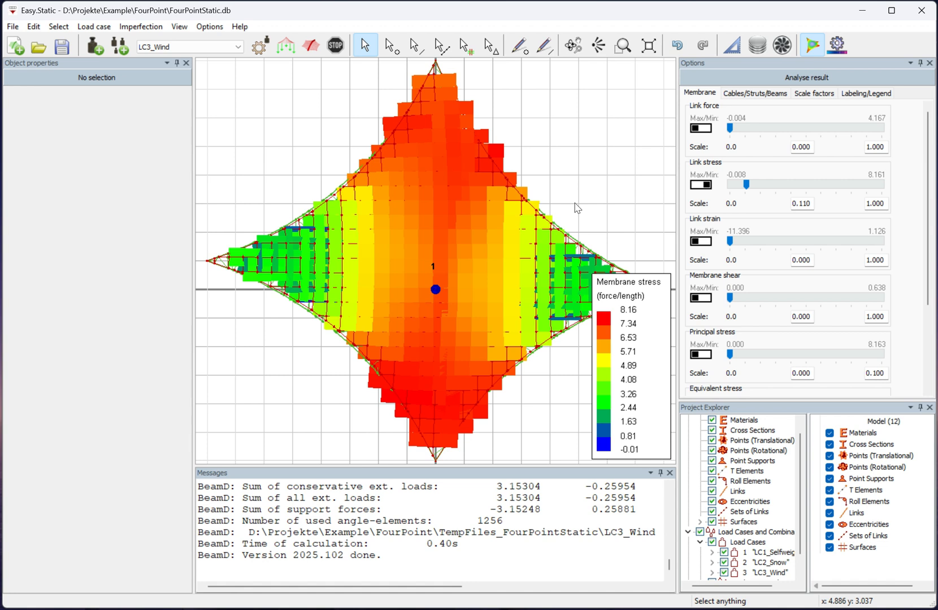
pyautogui.moveTo(575, 208); pyautogui.dragTo(498, 151, button='middle')
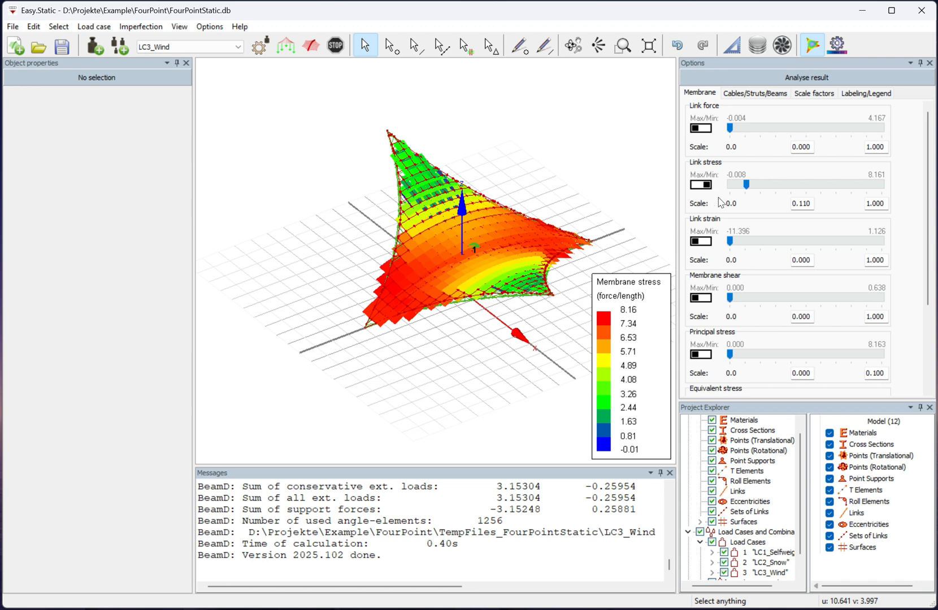
pyautogui.moveTo(745, 184); pyautogui.dragTo(735, 188)
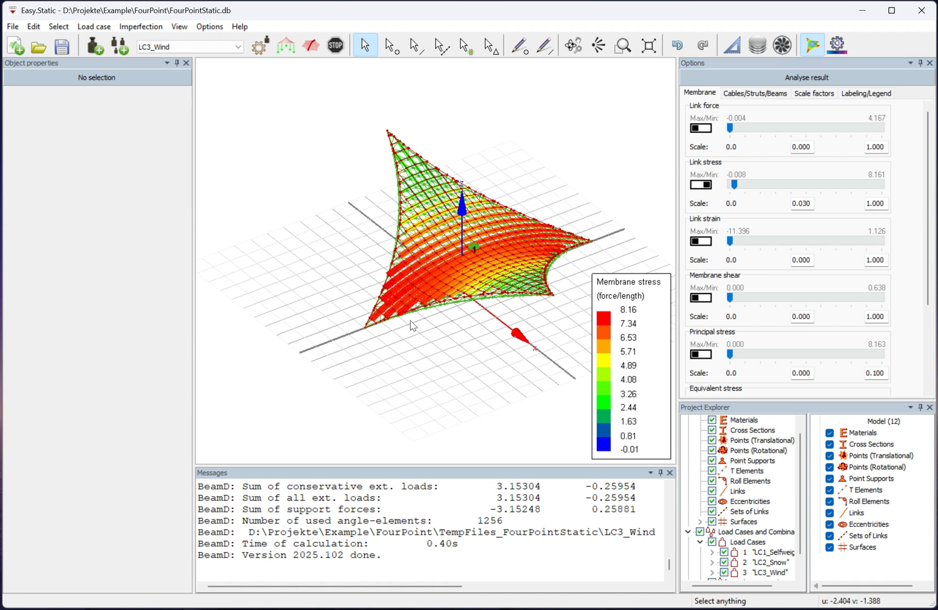
pyautogui.moveTo(404, 336); pyautogui.dragTo(552, 351, button='middle')
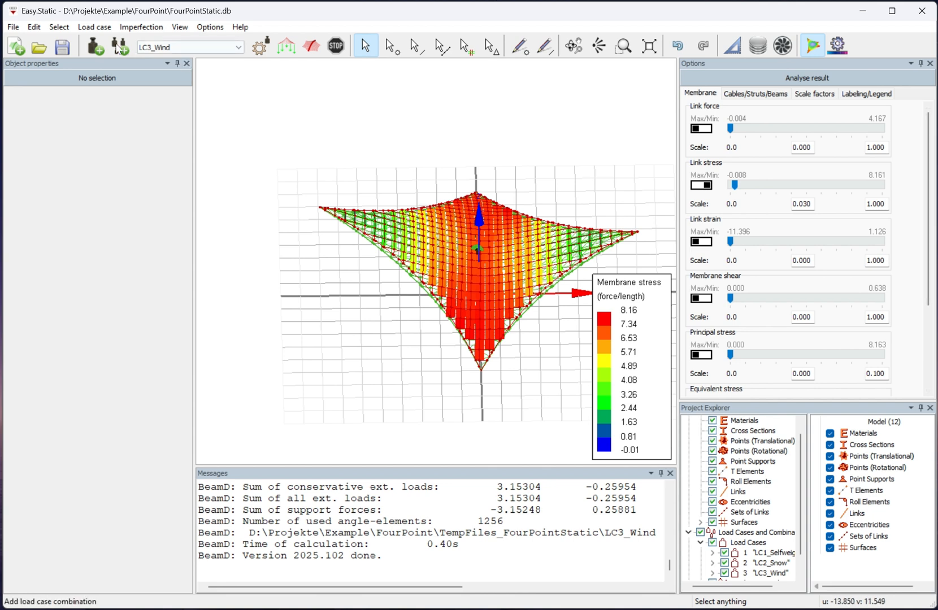
# Save the static analysis project and close Easy.Static.
pyautogui.click(62, 49)
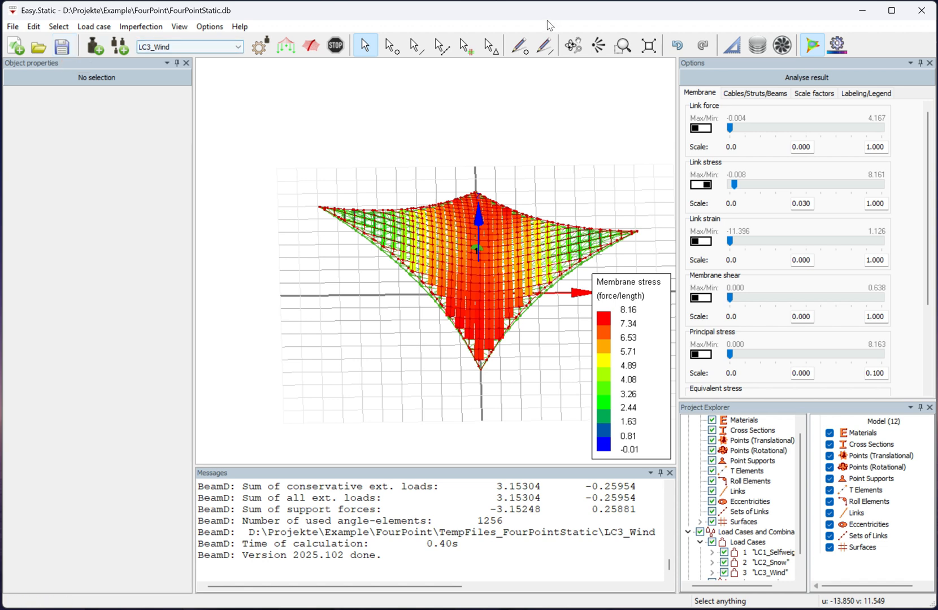
pyautogui.click(916, 11)
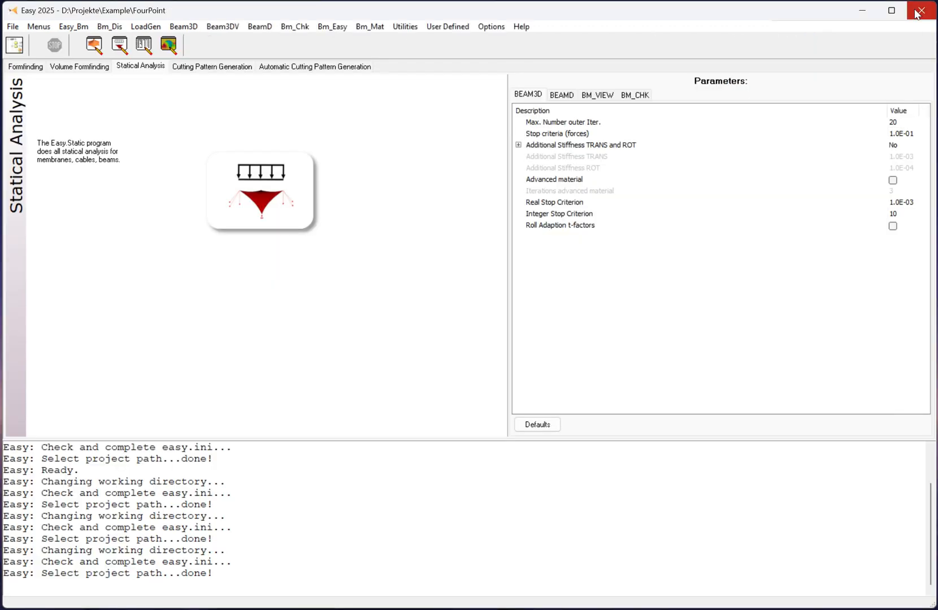